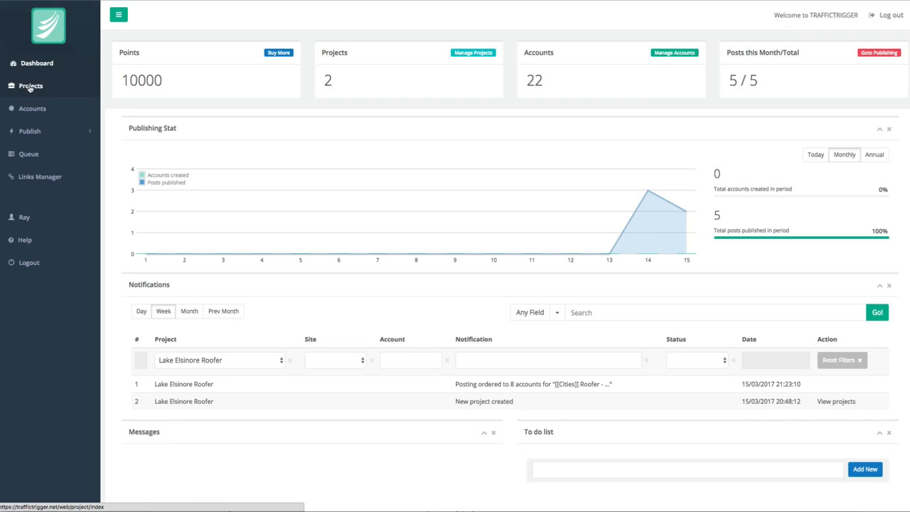
Create a new project named "San Diego Roofer" with the description "Roofing videos for San Diego are"
scroll(30, 89, down, 1)
click(32, 86)
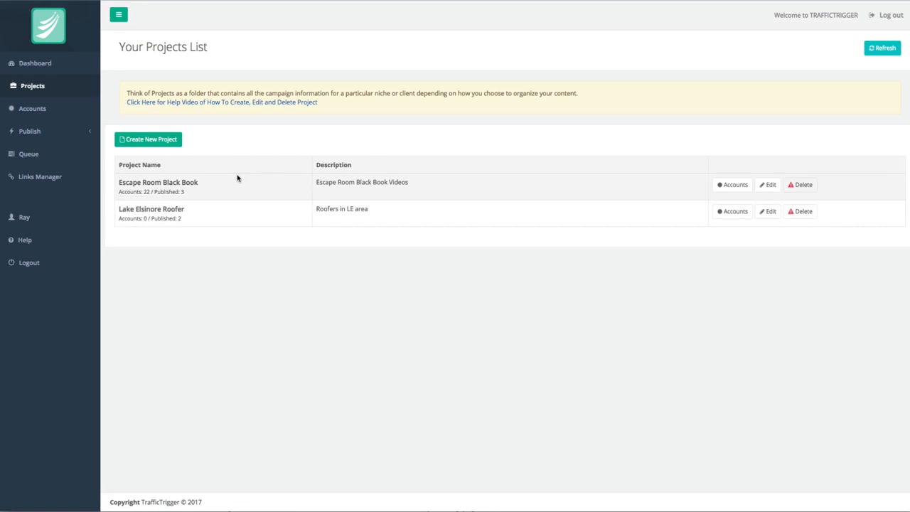
click(161, 145)
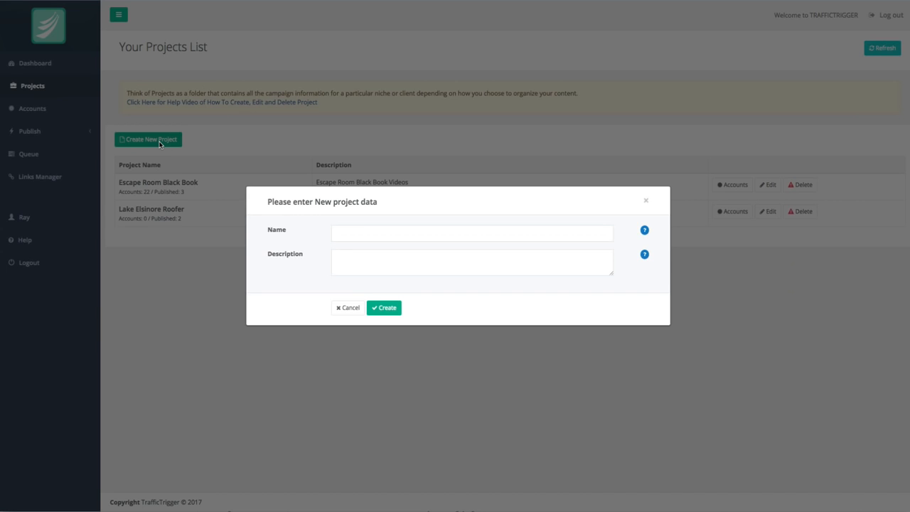
click(356, 233)
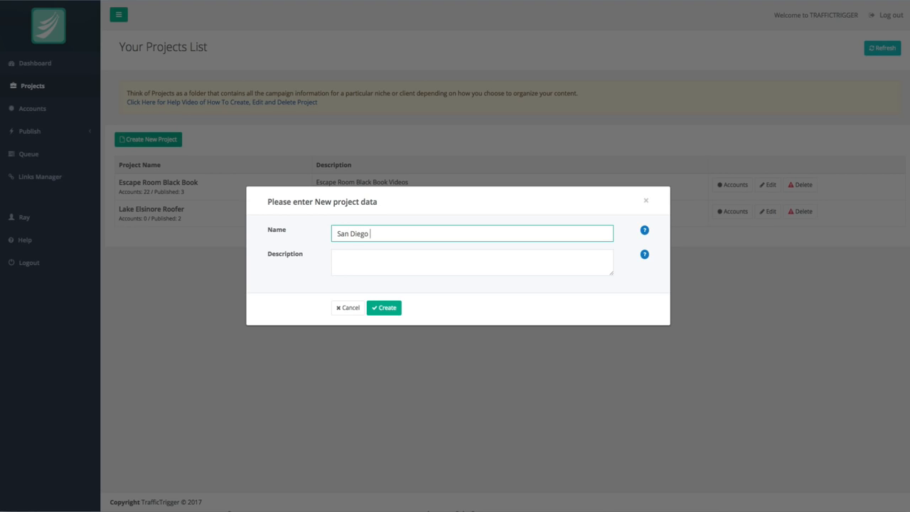
key(Tab)
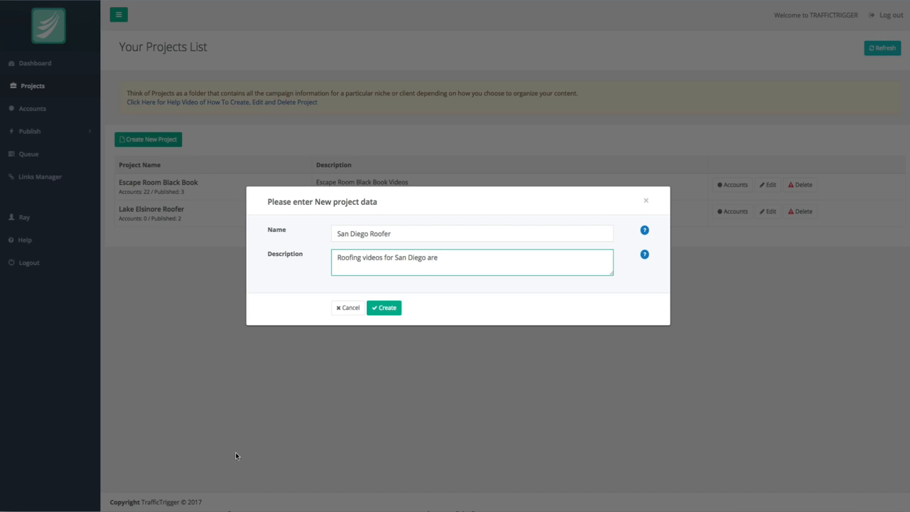
click(384, 307)
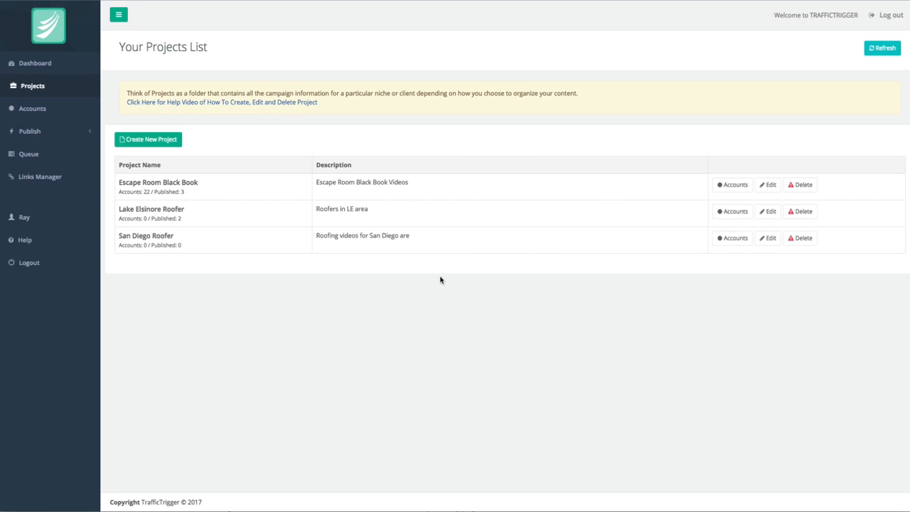
Review the San Diego Roofer project's details and its Twitter and Pinterest account entries
click(768, 238)
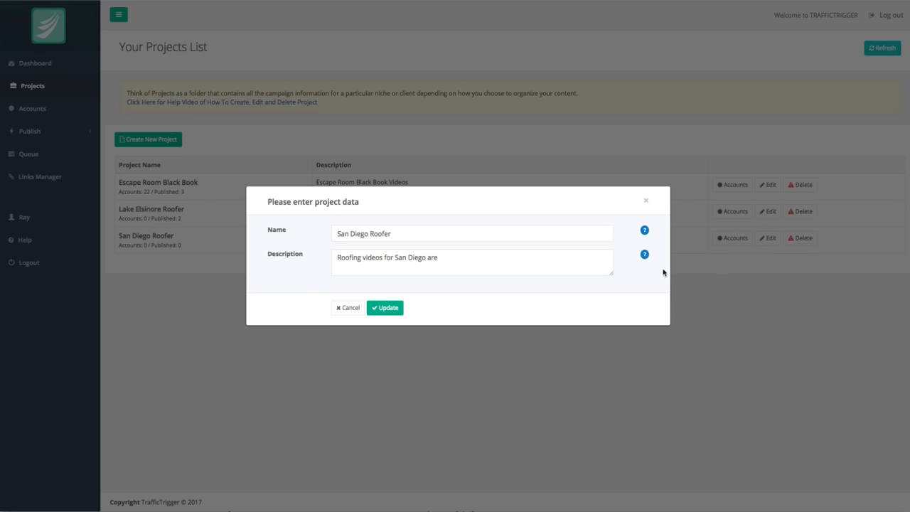
click(645, 201)
click(730, 241)
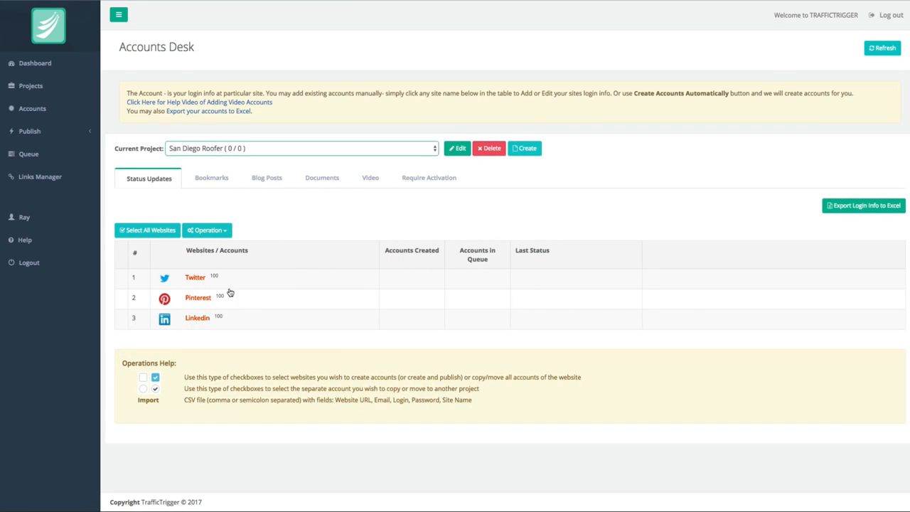
click(197, 277)
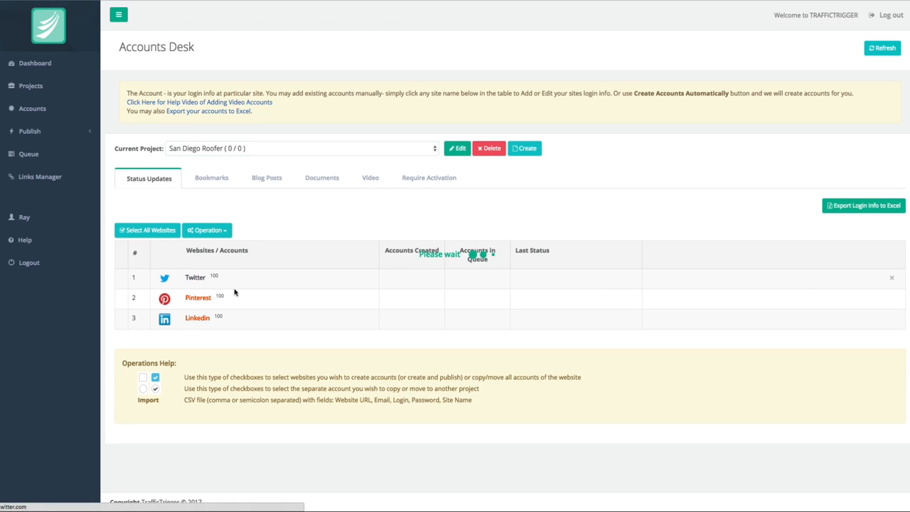
click(201, 324)
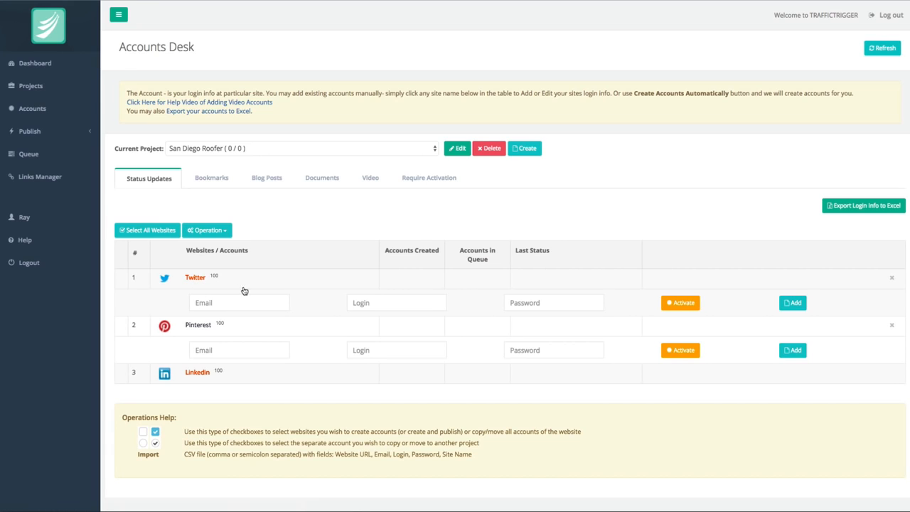
Switch to the Lake Elsinore Roofer project and show its Twitter, Pinterest and Linkedin accounts
click(243, 149)
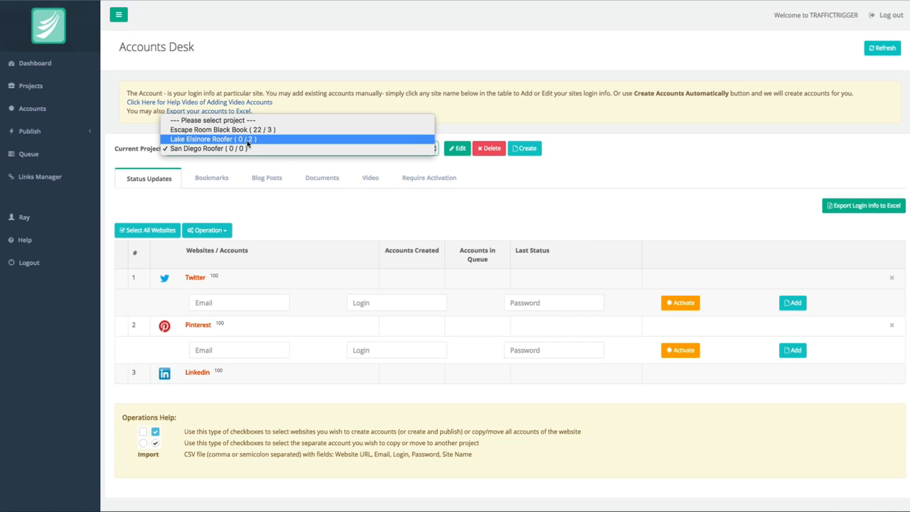
click(247, 140)
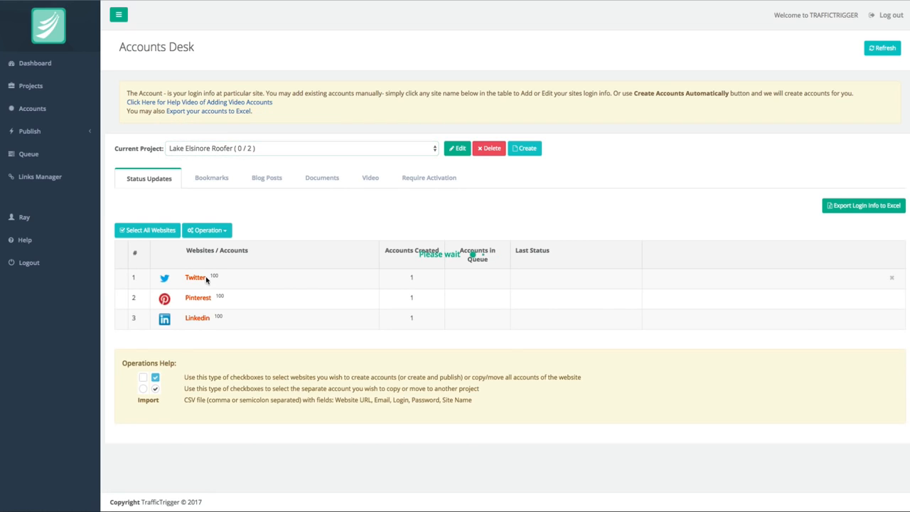
click(205, 279)
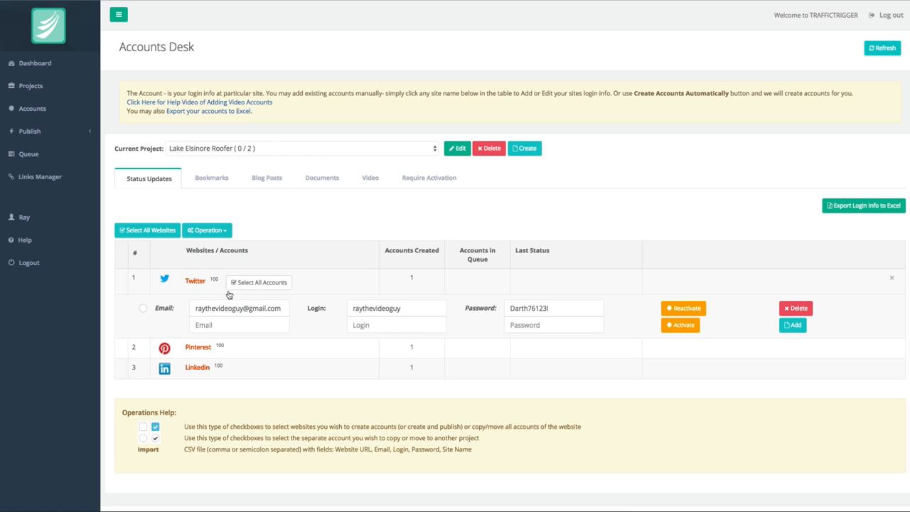
click(197, 348)
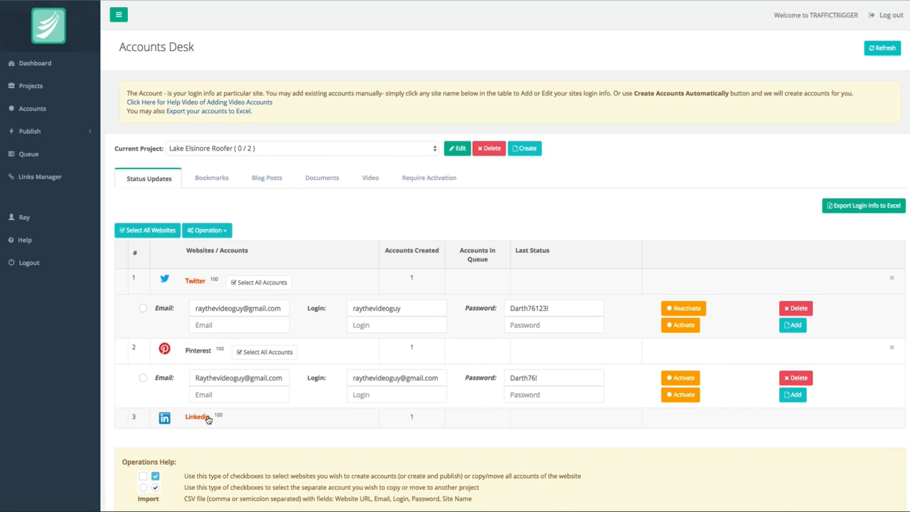
click(197, 417)
Copy the Linkedin, Pinterest and Twitter accounts to the San Diego Roofer project
click(142, 446)
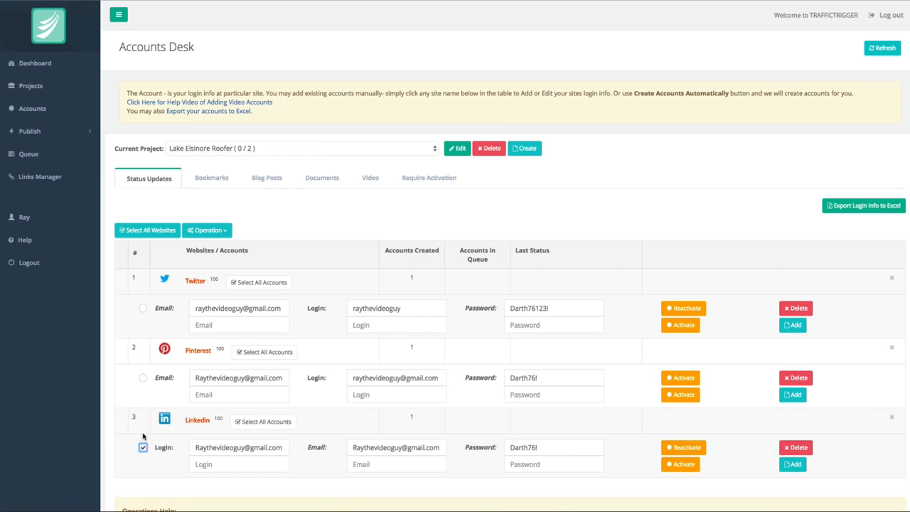
click(142, 378)
click(143, 310)
click(226, 232)
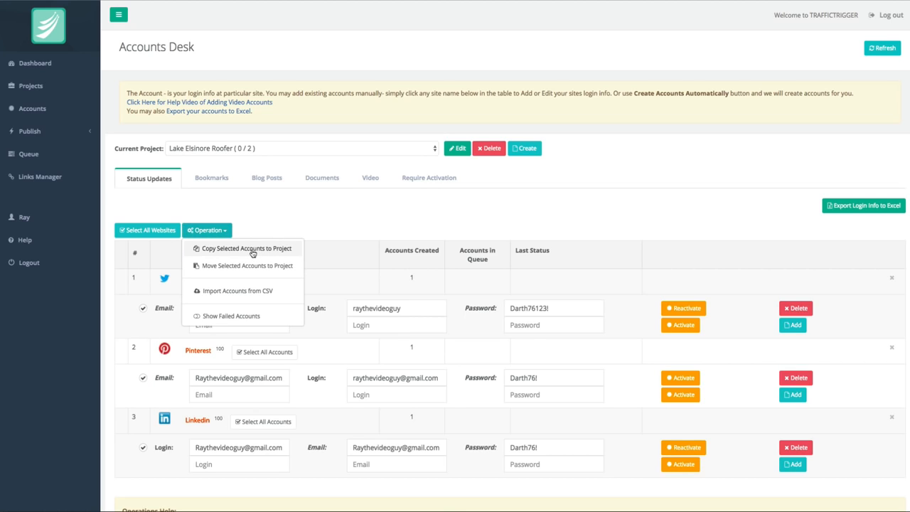
click(253, 251)
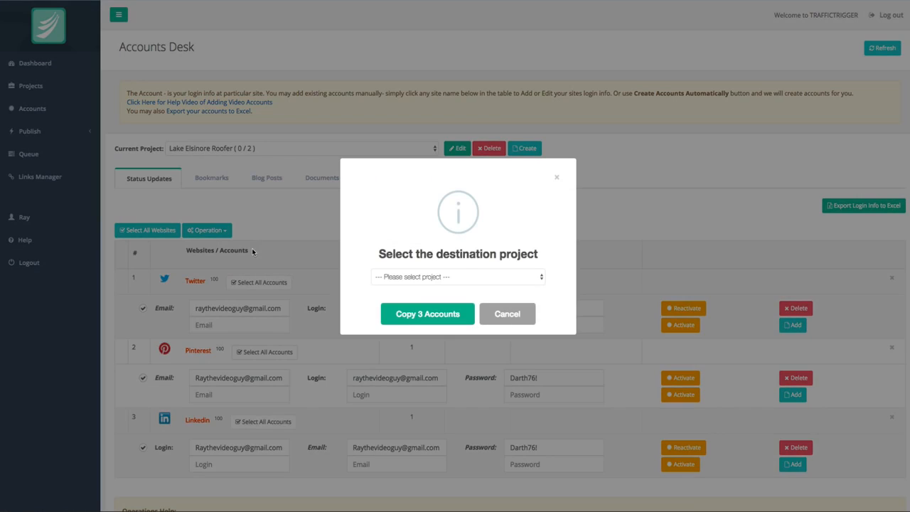
click(434, 277)
click(441, 297)
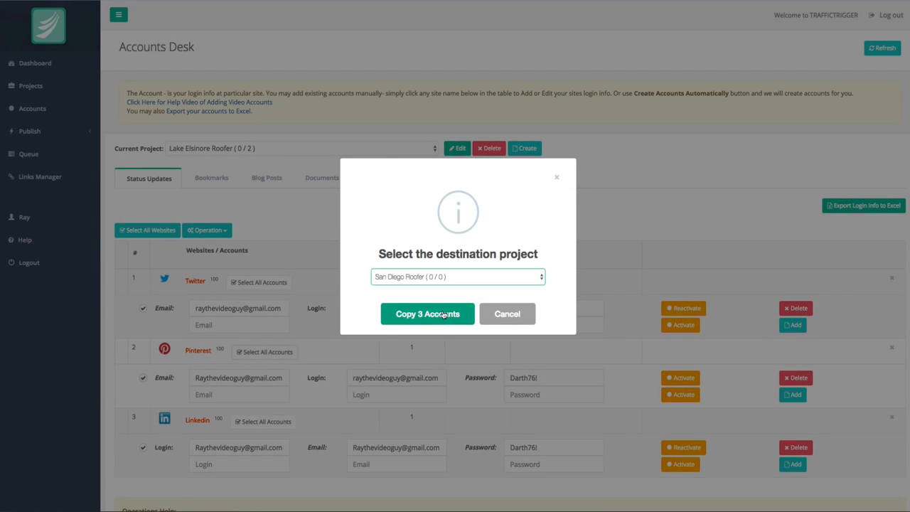
click(436, 316)
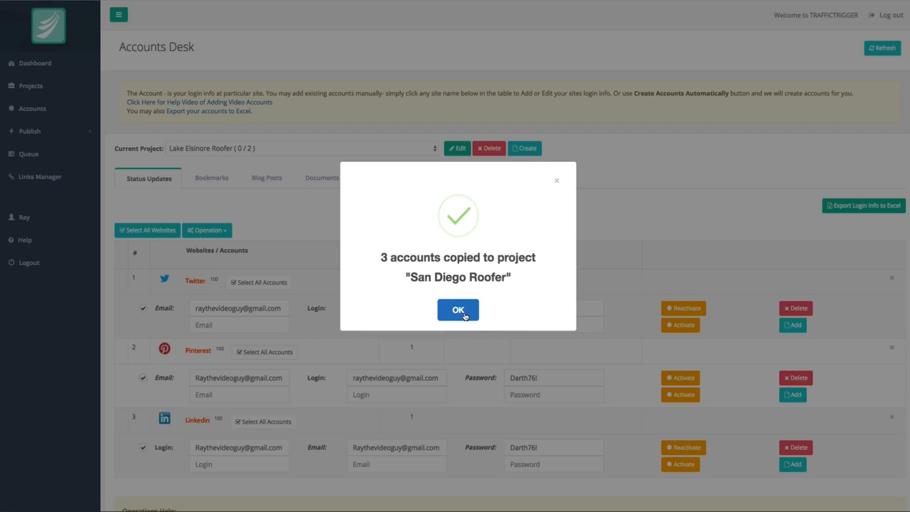
click(459, 310)
Look through the Lake Elsinore Roofer project's bookmark, blog post, document and video accounts
click(211, 178)
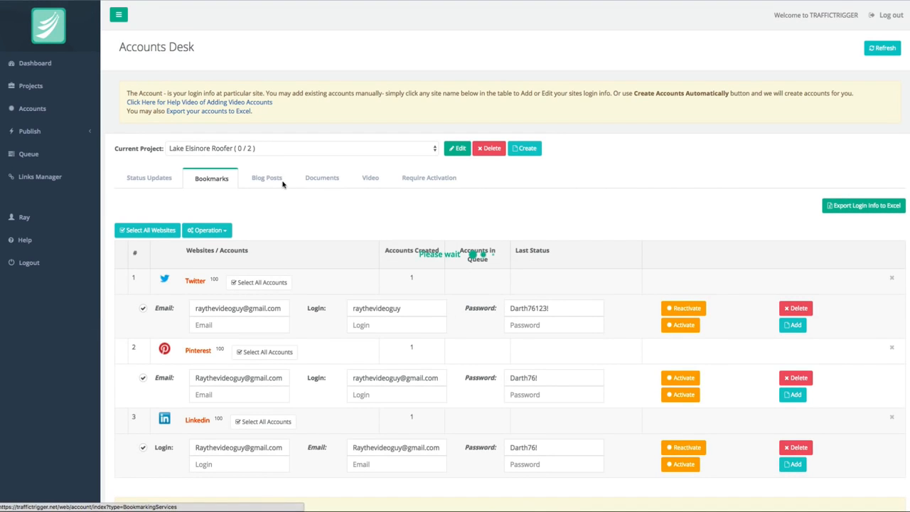
click(266, 177)
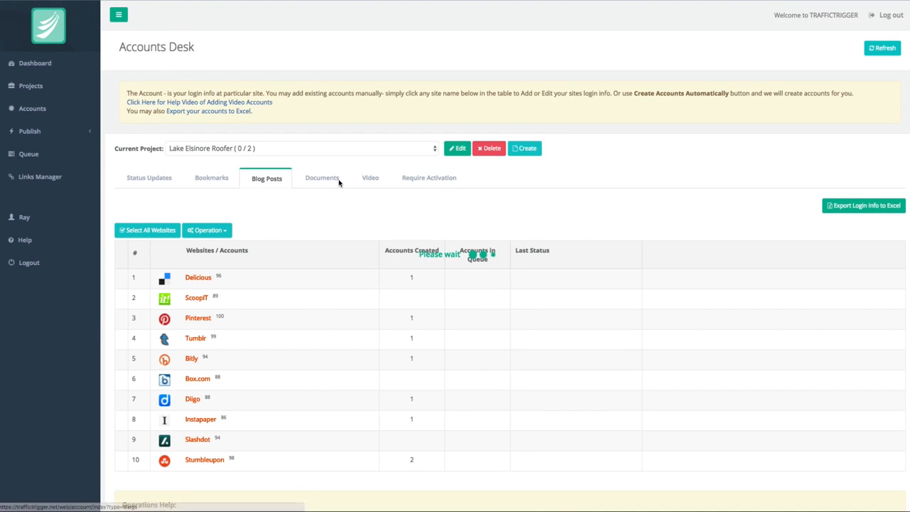
click(331, 182)
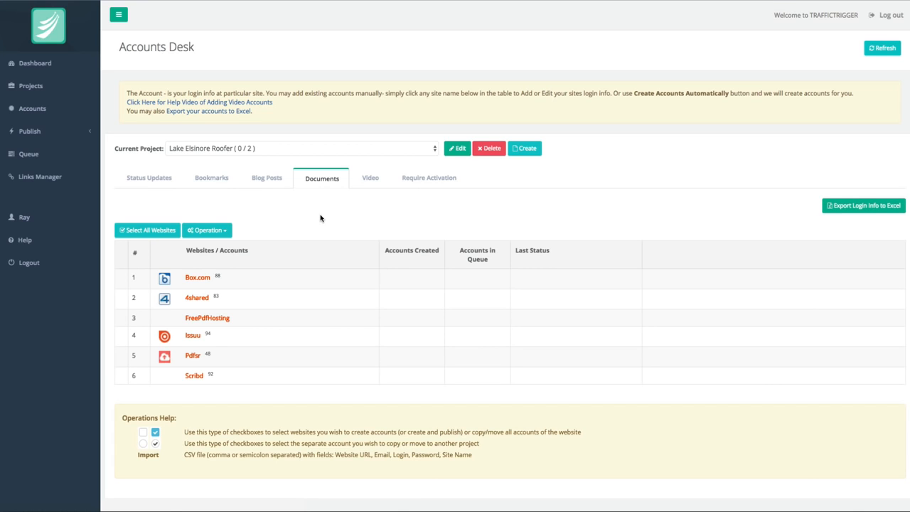
click(371, 178)
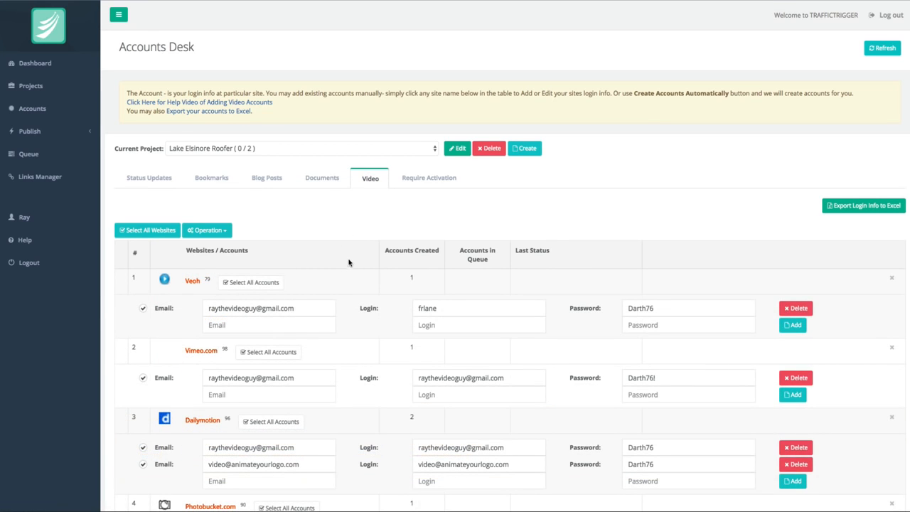
Switch to the San Diego Roofer project and examine its Youtube, Dailymotion, Veoh and Vimeo.com video accounts
click(270, 151)
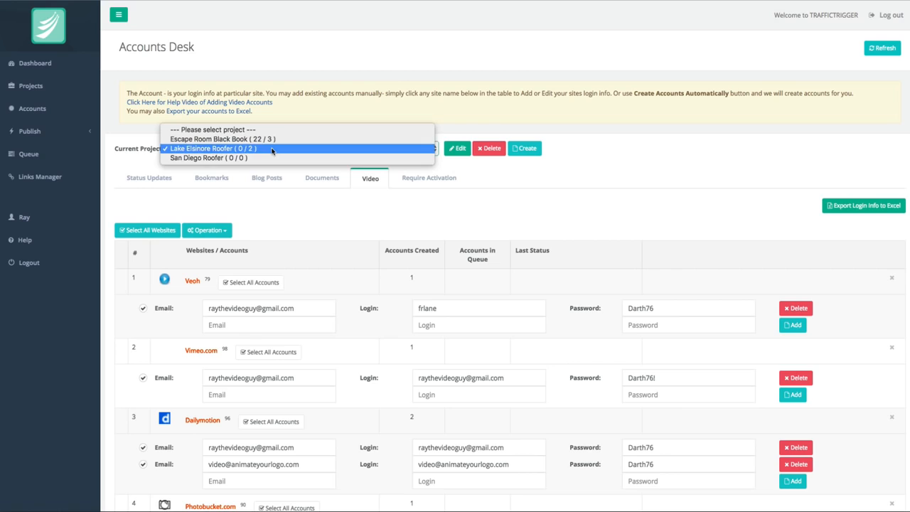
click(263, 157)
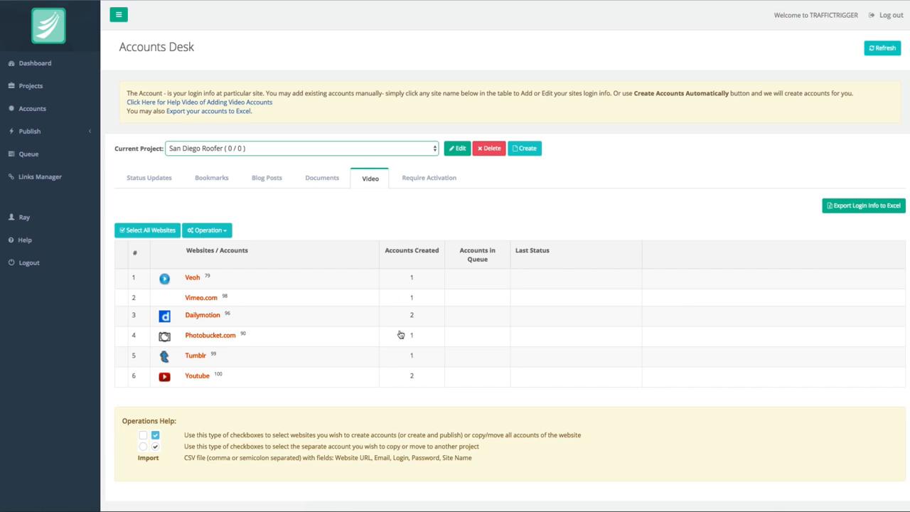
click(202, 375)
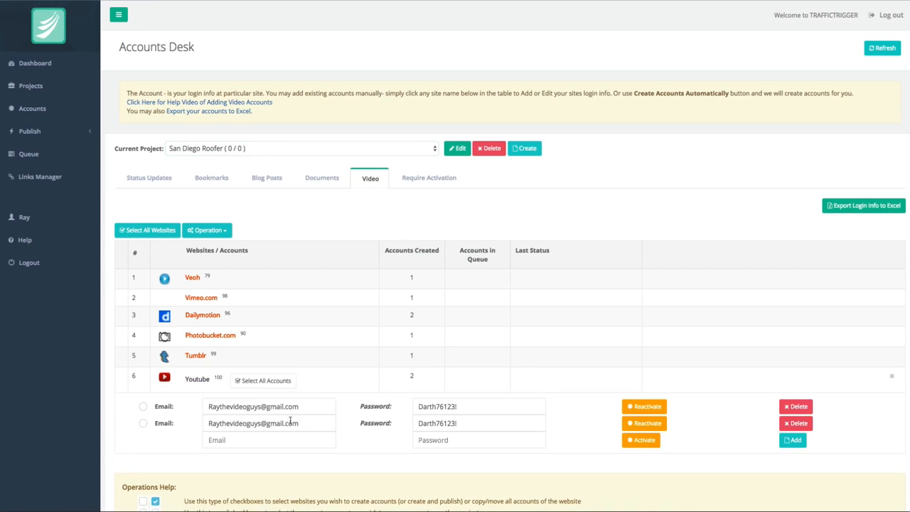
click(195, 378)
click(202, 315)
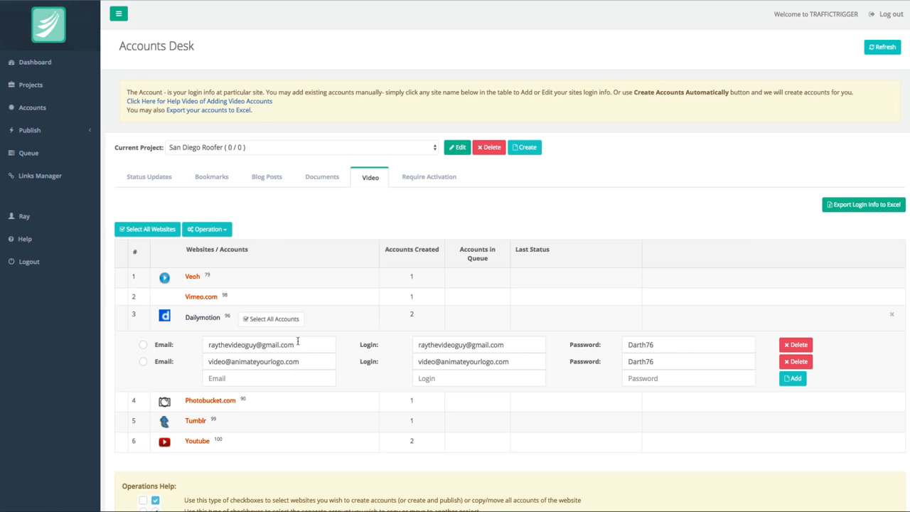
click(194, 277)
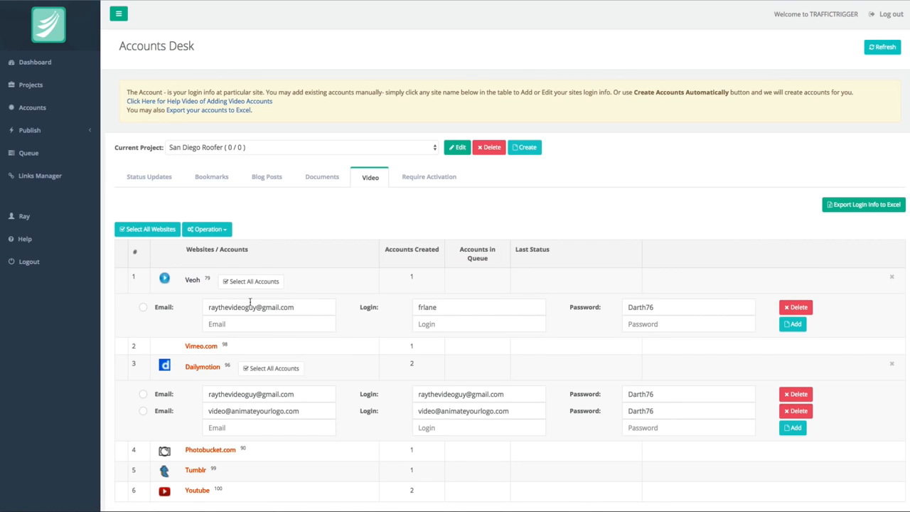
click(211, 346)
scroll(264, 389, down, 5)
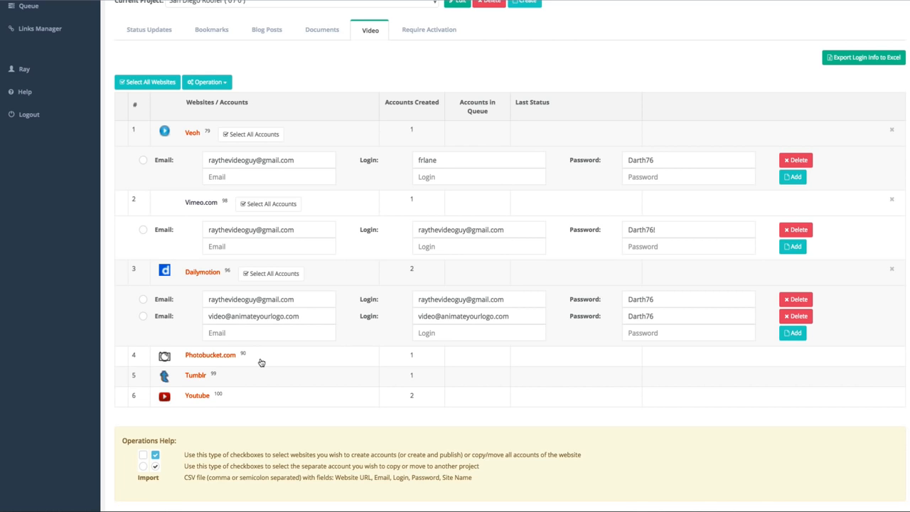
scroll(260, 362, up, 3)
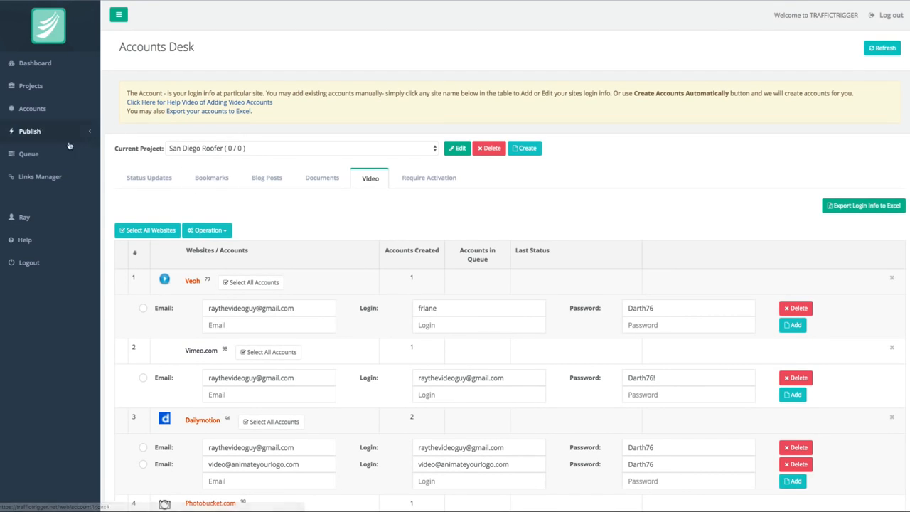
Open video publishing for the San Diego Roofer project and start adding a new video post
click(36, 134)
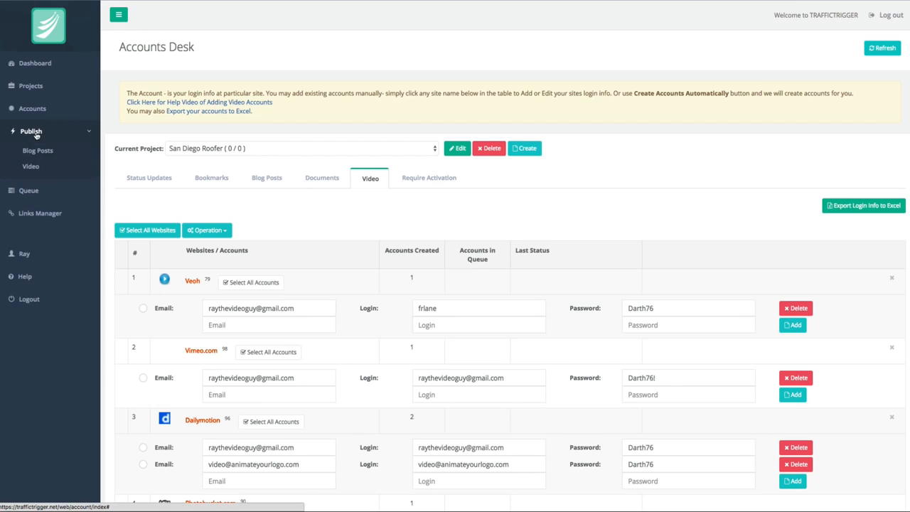
click(32, 167)
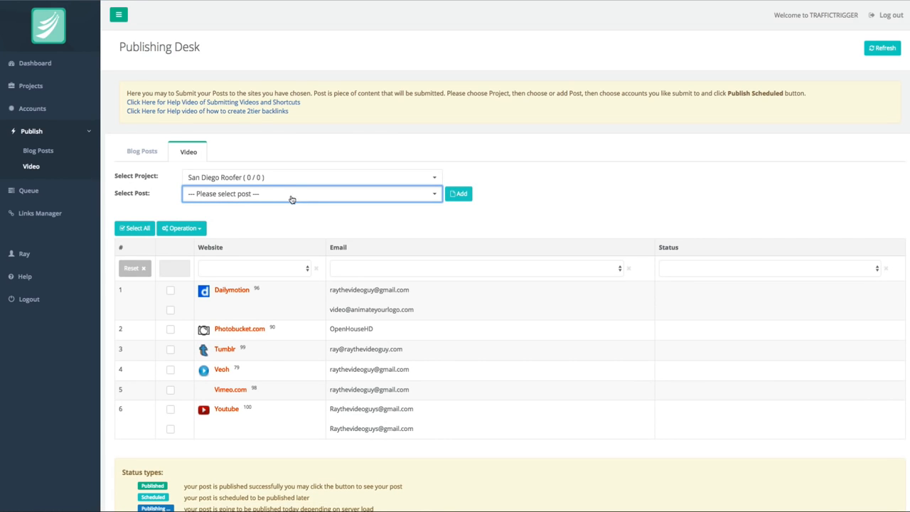
scroll(496, 234, down, 1)
scroll(496, 233, down, 1)
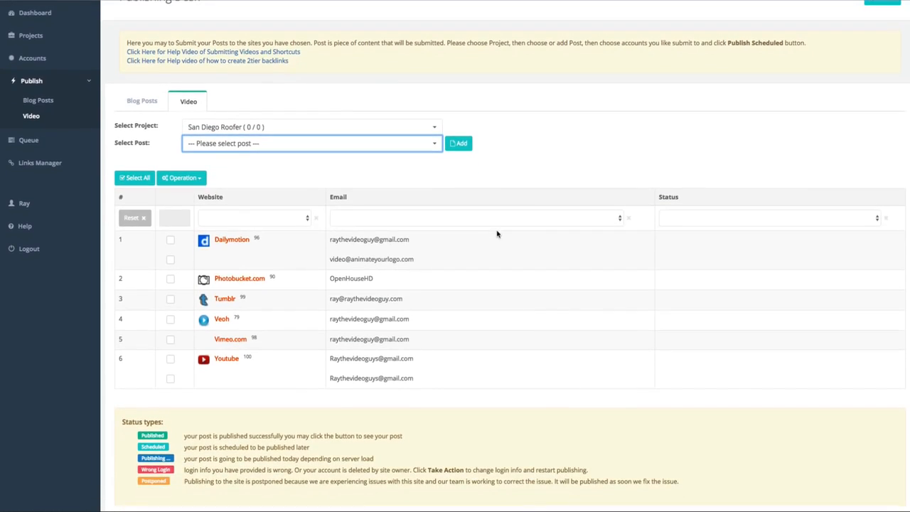
click(461, 145)
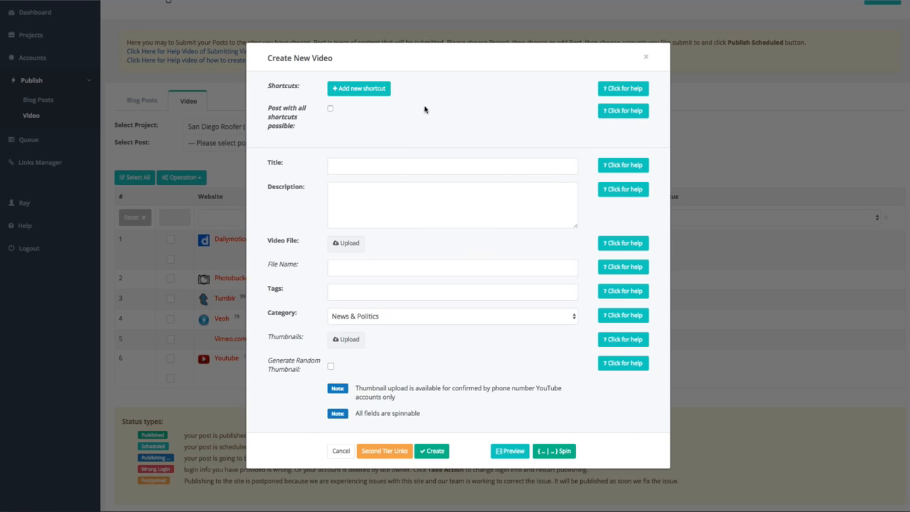
Go through the new video's title, description and tags fields and set its category to Education
click(382, 167)
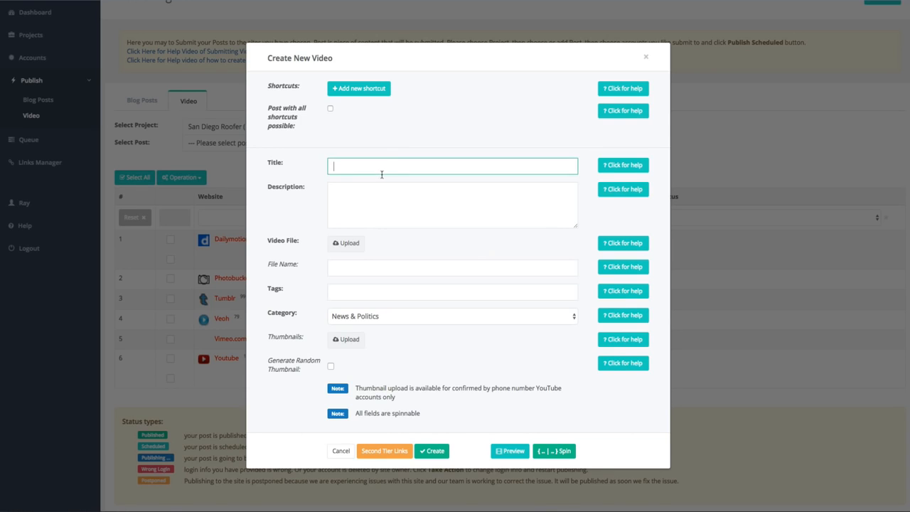
click(377, 185)
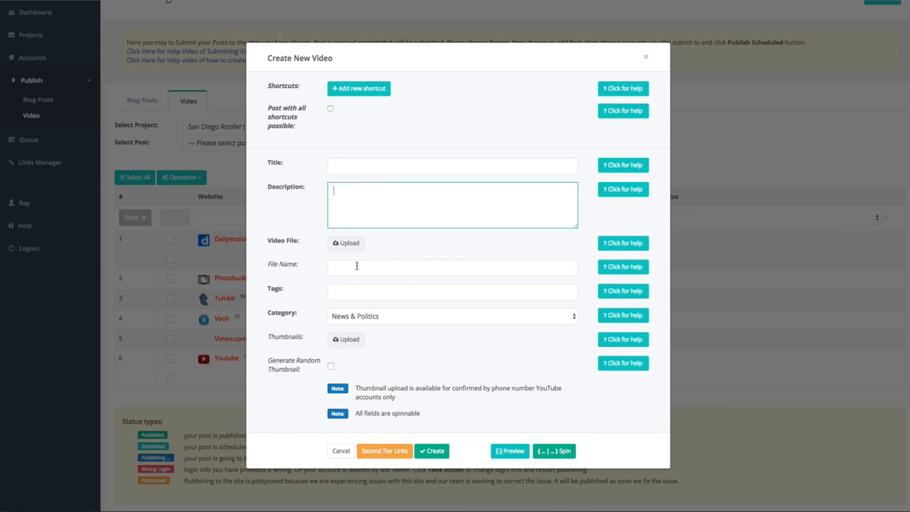
click(356, 287)
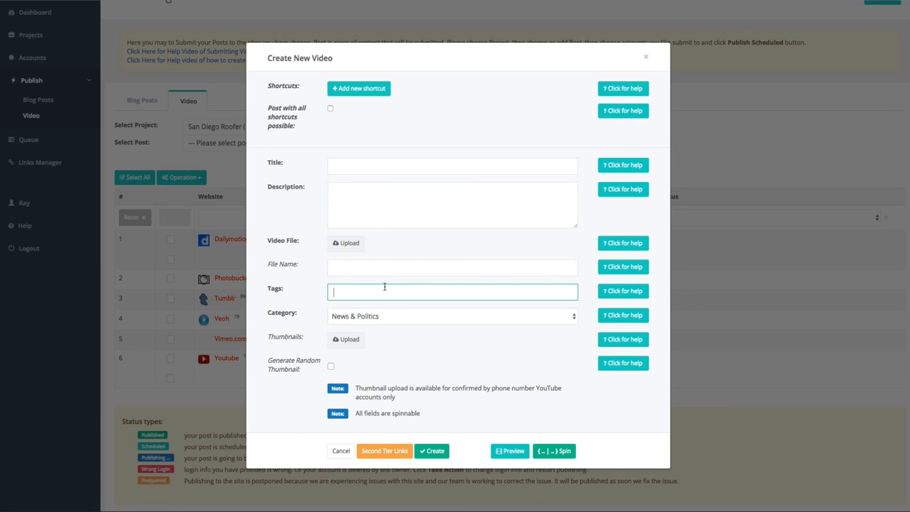
click(388, 319)
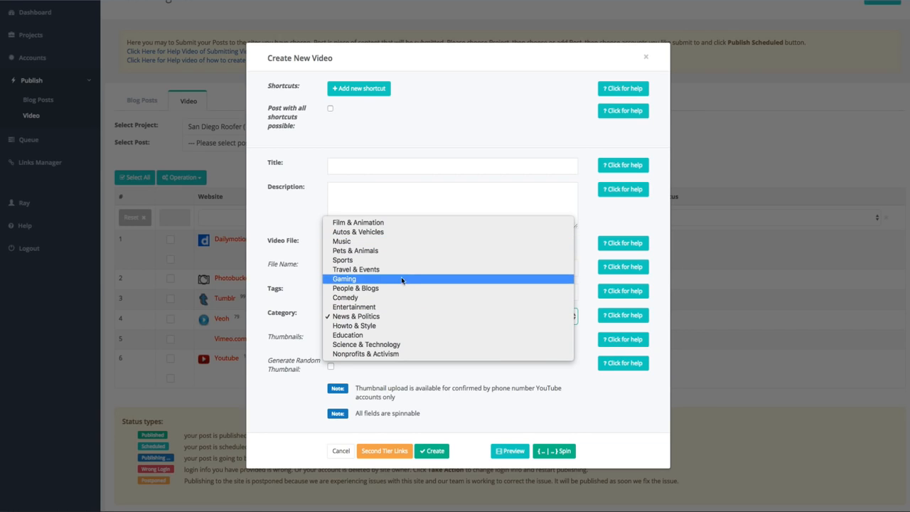
click(387, 334)
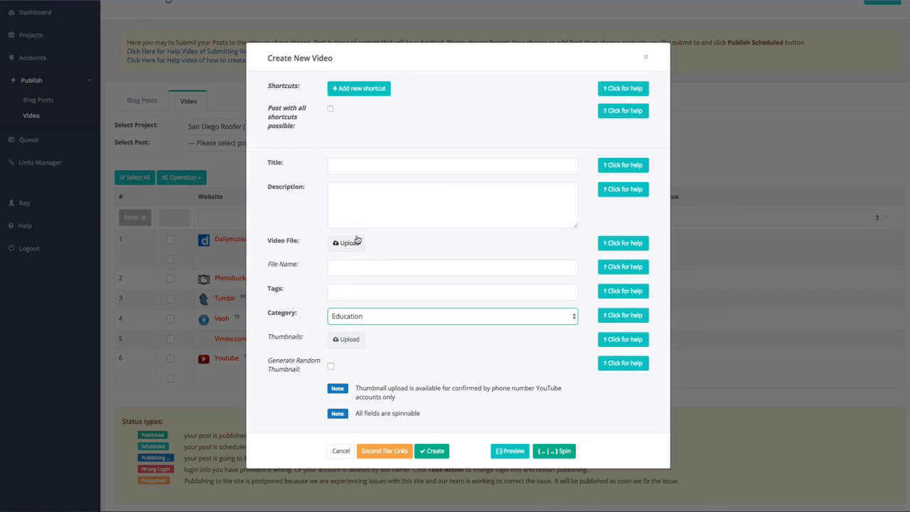
Paste the copied San Diego roofer article into the video's description and look it over
click(385, 168)
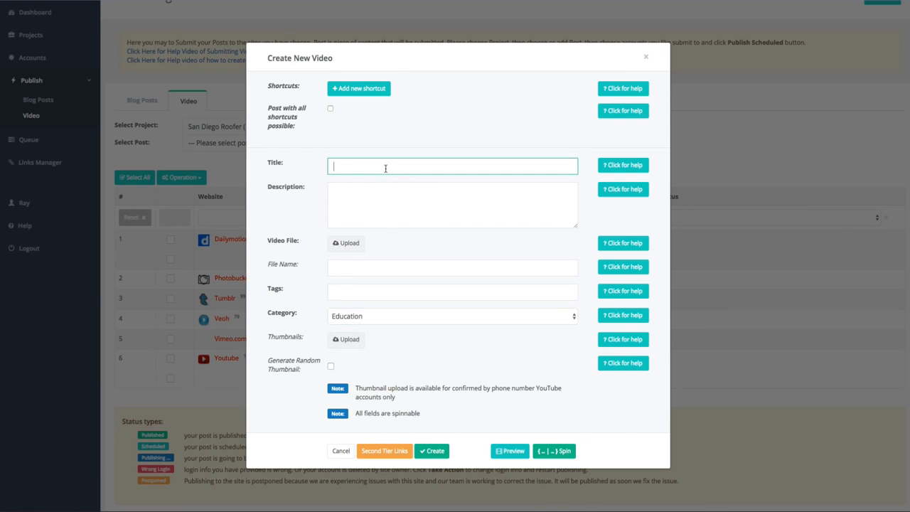
click(426, 186)
key(ctrl+v)
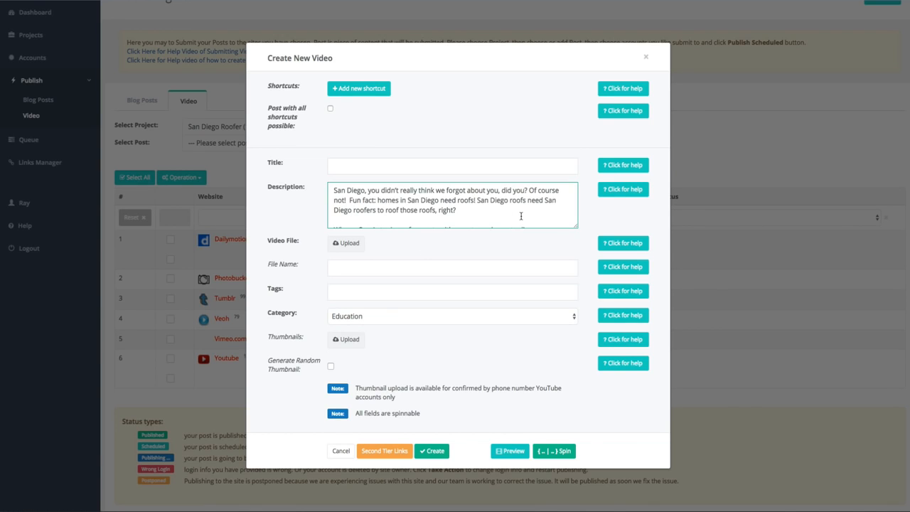
scroll(488, 208, down, 10)
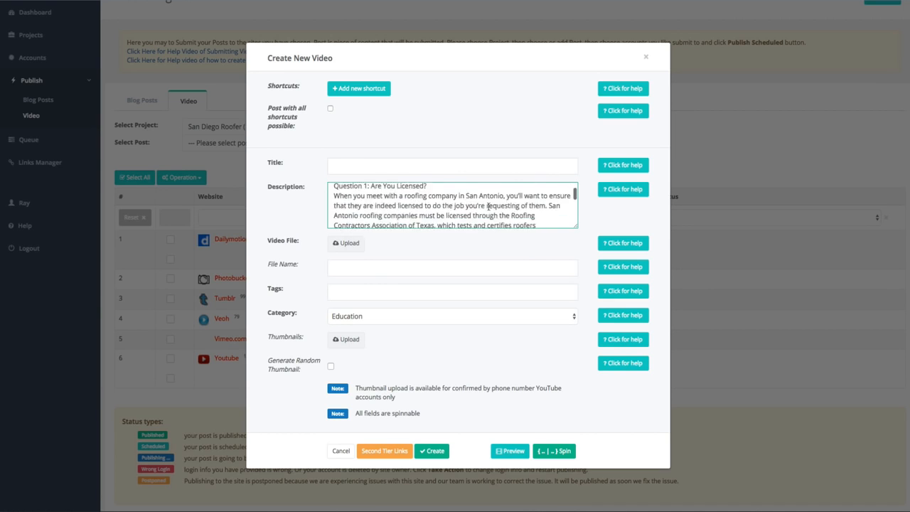
scroll(488, 207, down, 10)
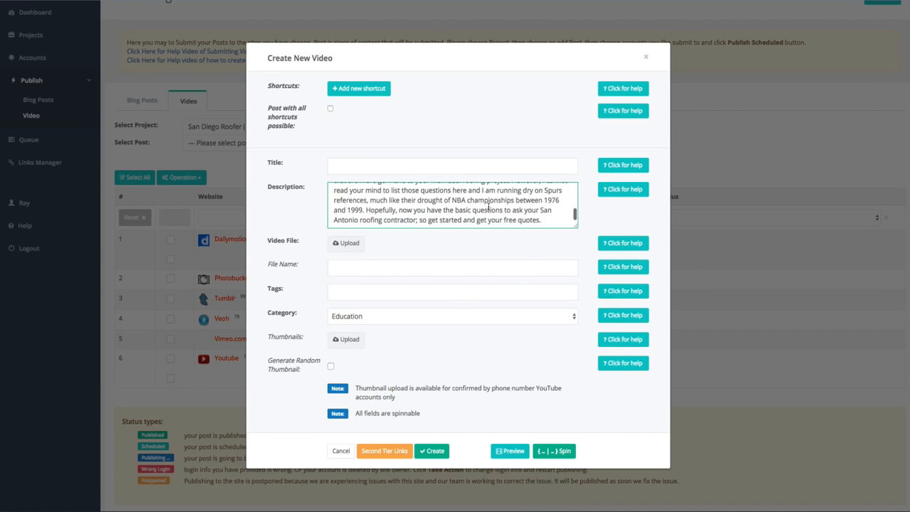
scroll(488, 206, up, 20)
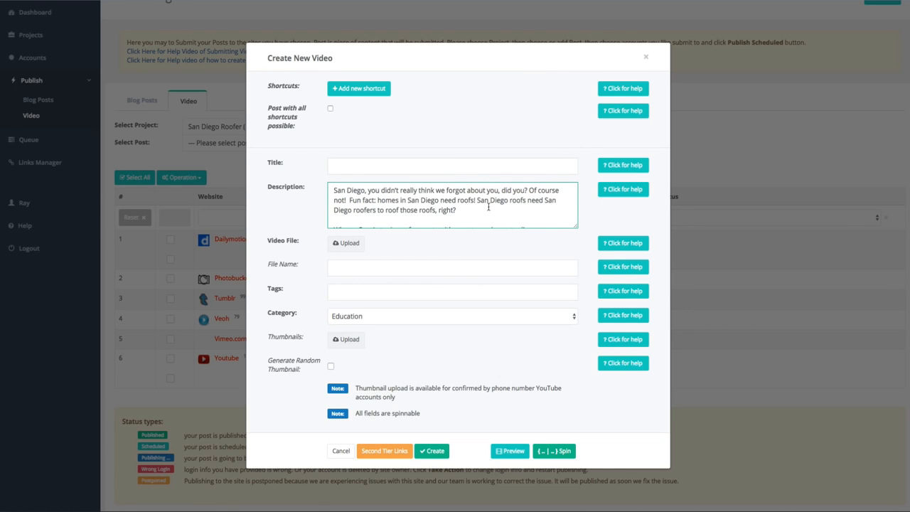
scroll(344, 192, down, 2)
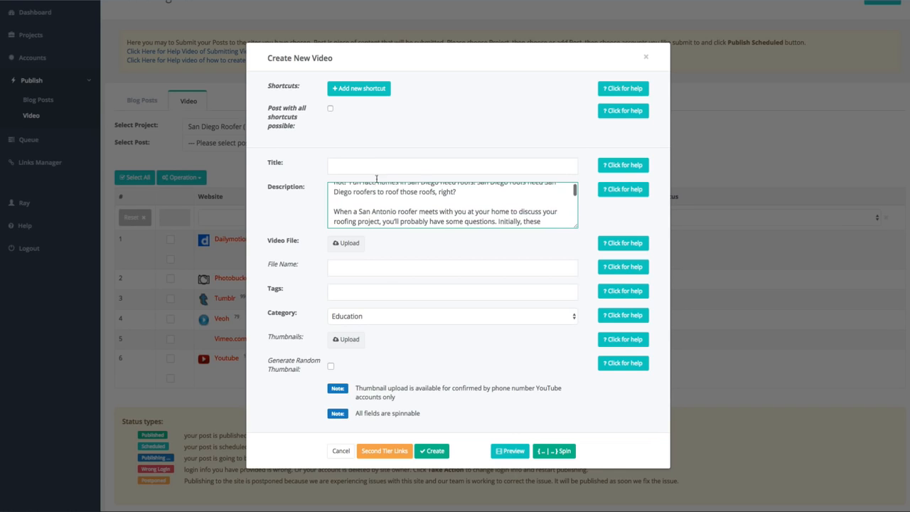
Title the video "San Diego Roofer - How To Find The Best Roofer For Your San Diego Home"
click(392, 168)
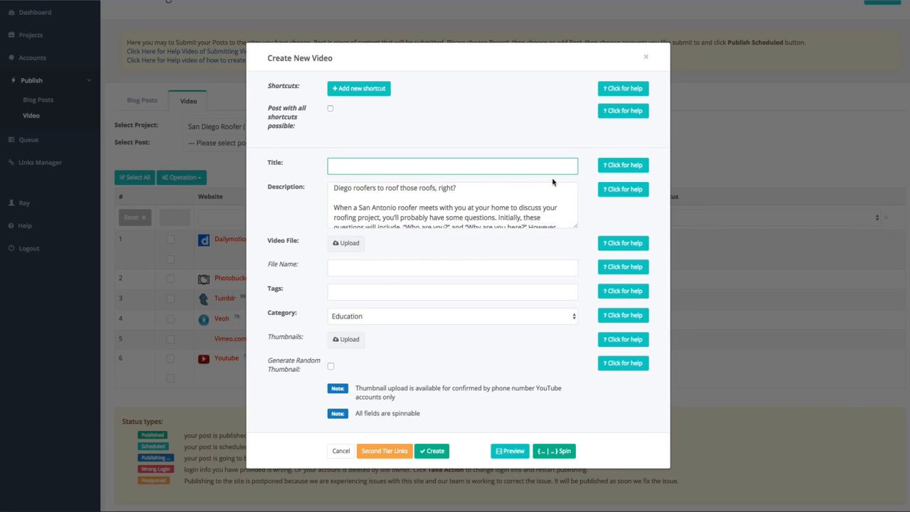
text(San Diego Roofer - How To Find The Be)
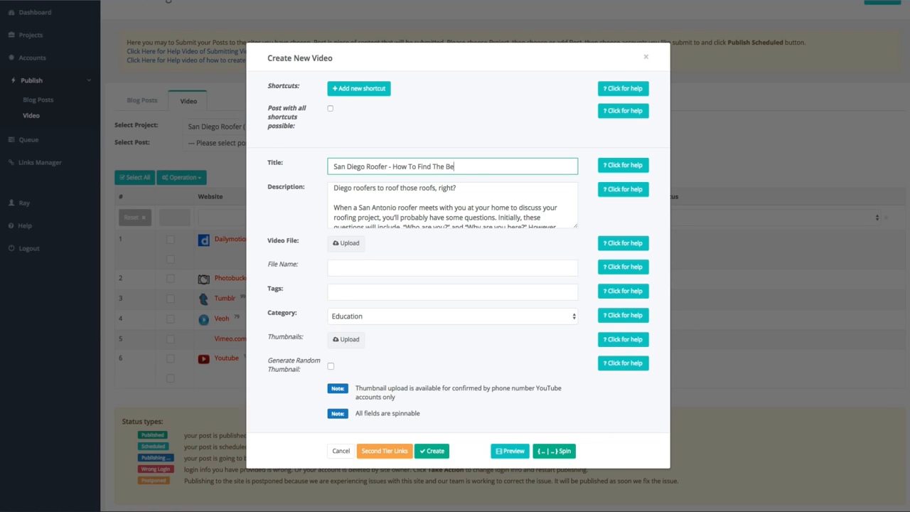
text(st Roofer For Your San Diego Homn)
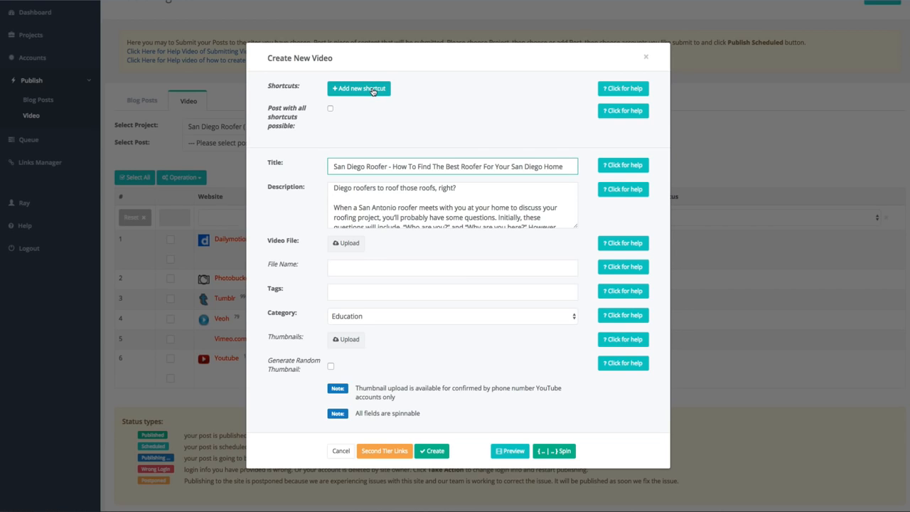
Start a new map-based shortcut for the video and name it "cities"
click(373, 91)
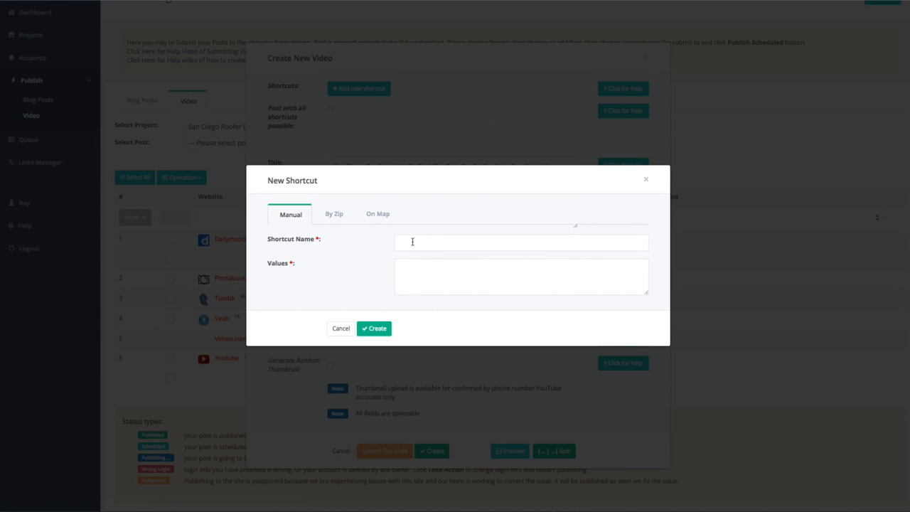
click(334, 212)
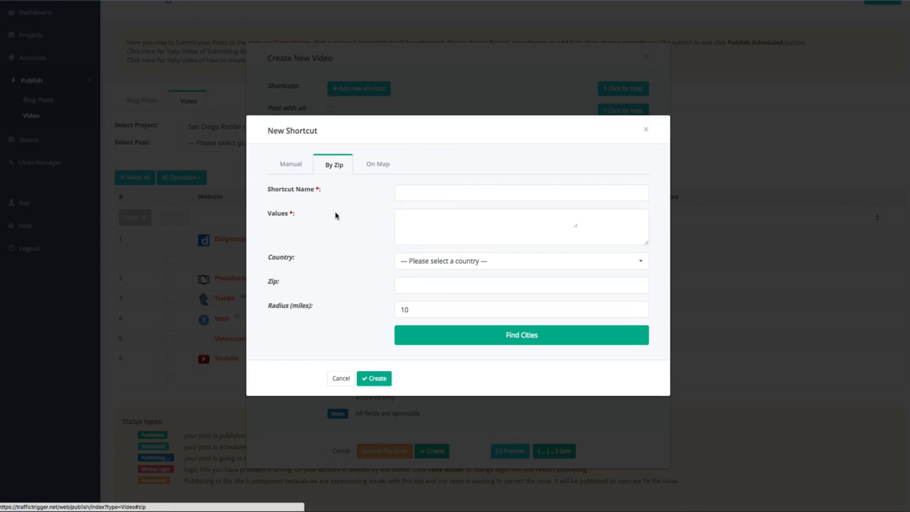
click(381, 164)
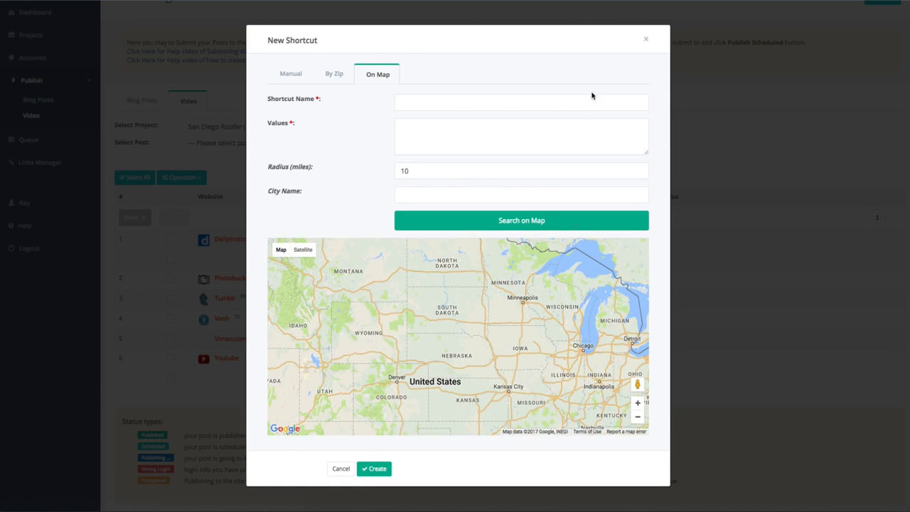
click(477, 105)
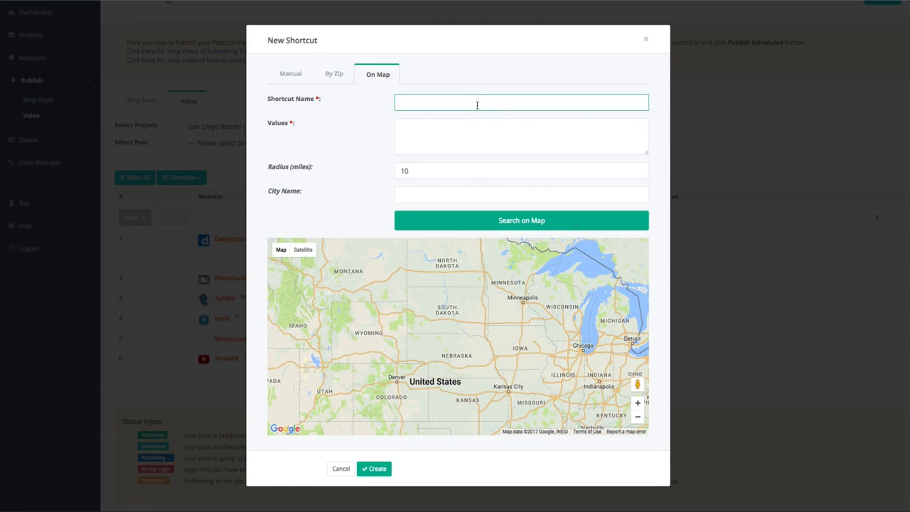
text(cities)
Fill the shortcut's values by searching the map for places within 15 miles of San Diego, CA
click(421, 175)
click(425, 192)
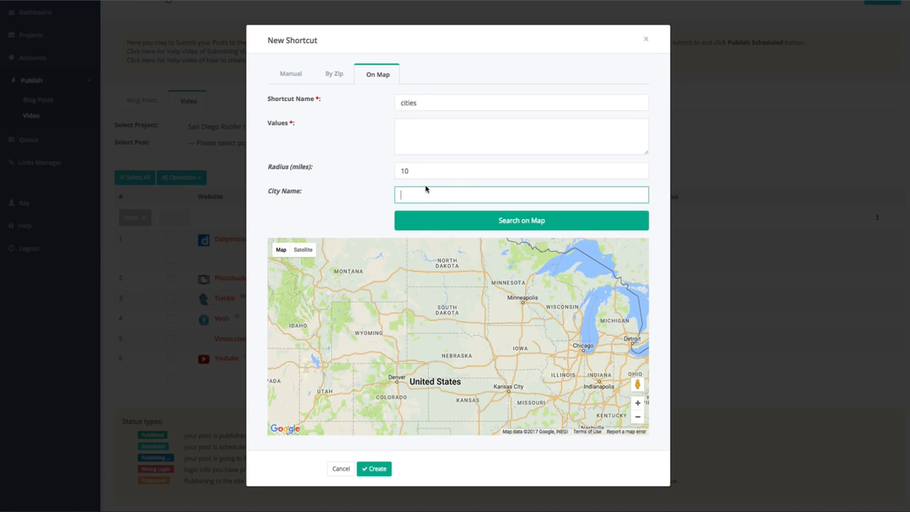
text(San Diego, CA)
double_click(419, 171)
text(15)
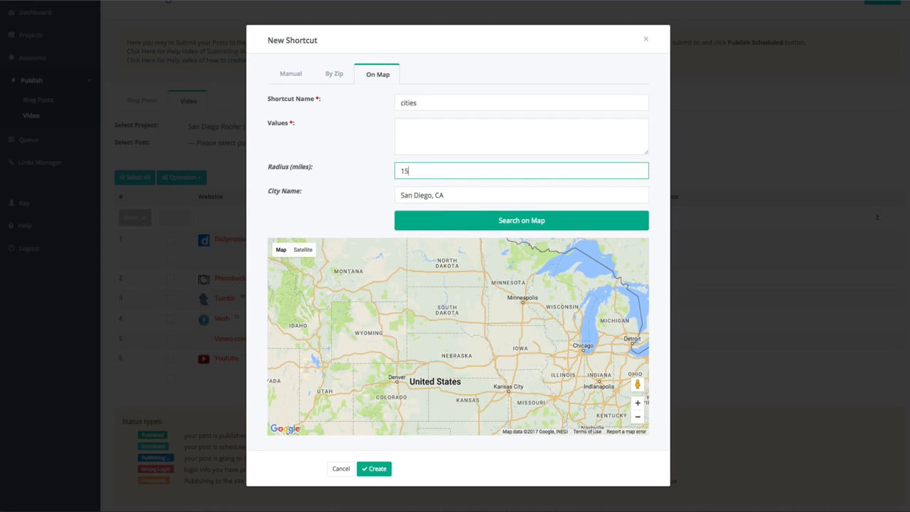
click(535, 220)
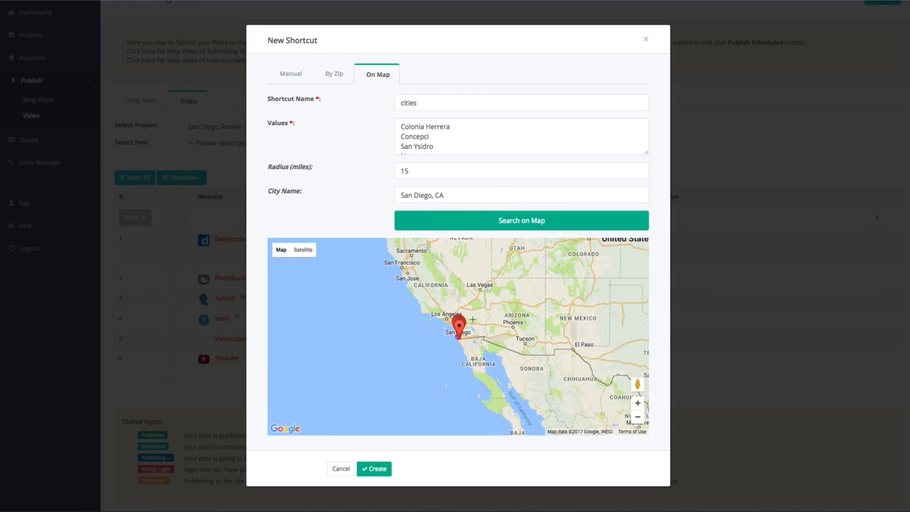
Examine the places found around San Diego on the map and in the shortcut's list of values
click(638, 405)
click(638, 405)
click(638, 405)
click(638, 405)
click(638, 405)
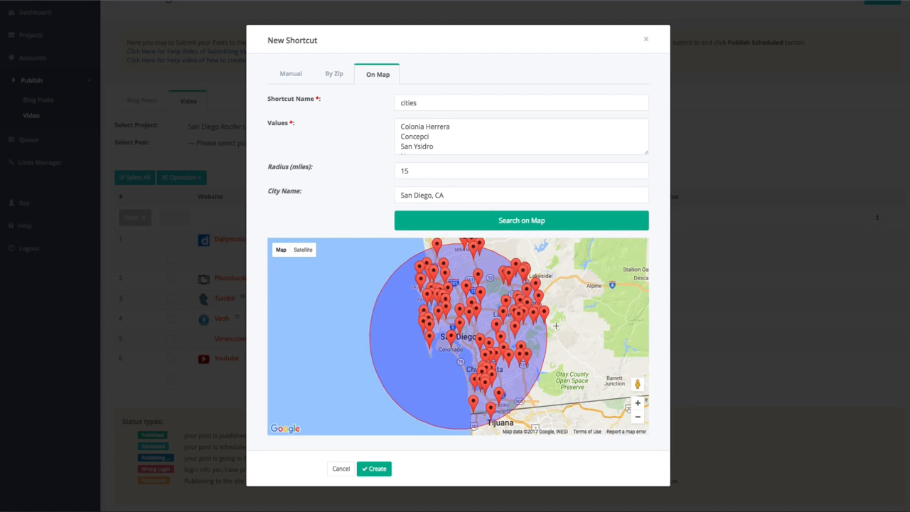
scroll(470, 146, down, 1)
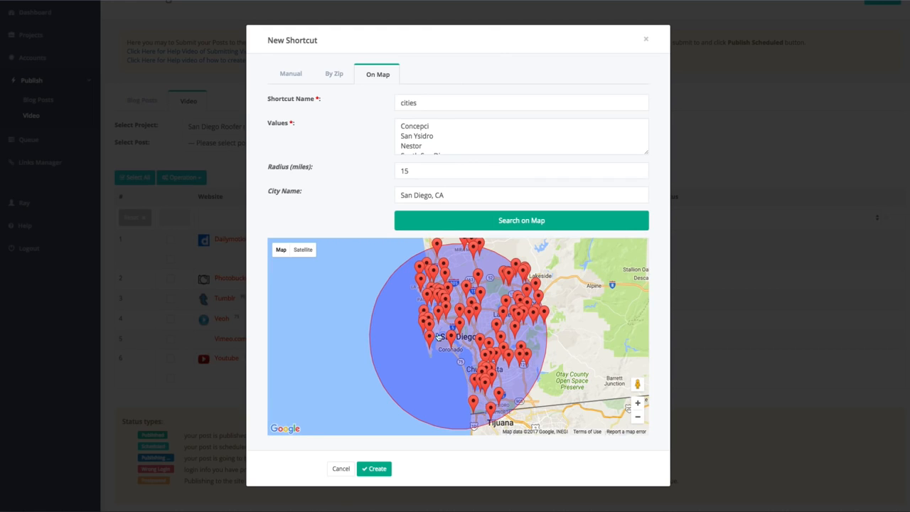
scroll(429, 140, up, 1)
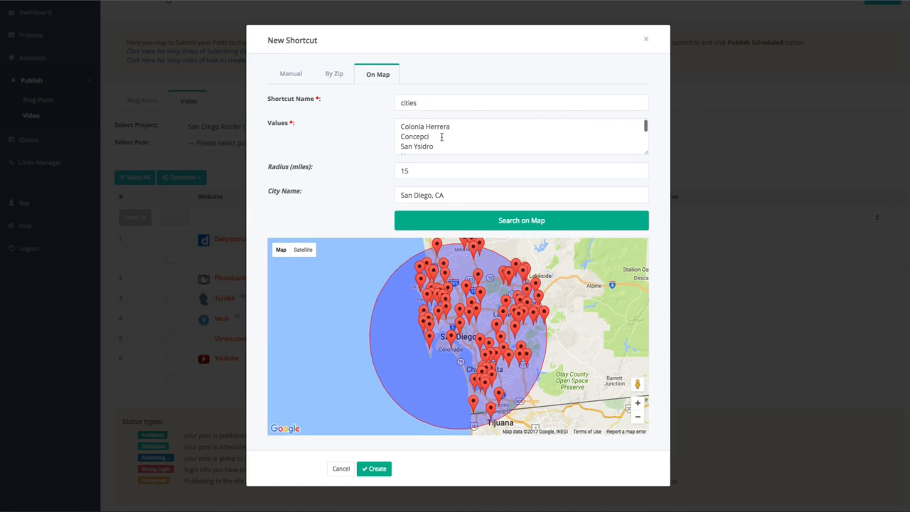
scroll(442, 137, down, 3)
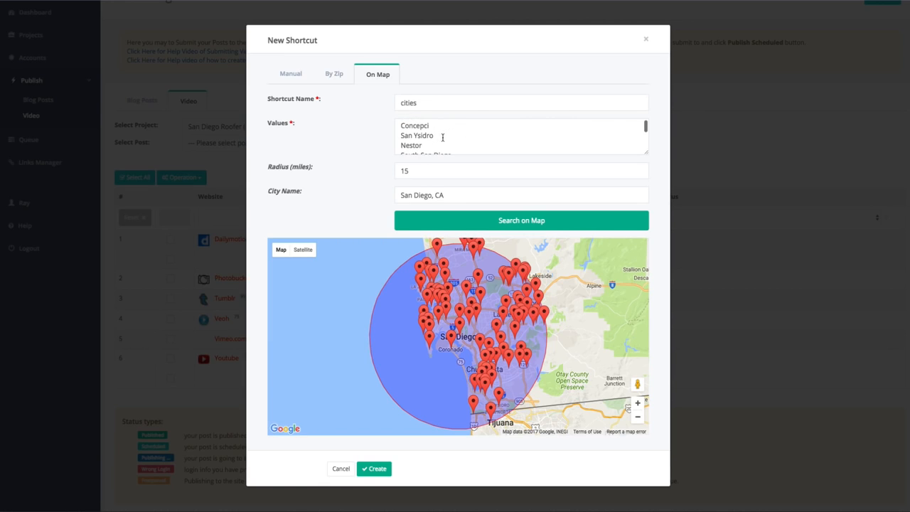
scroll(475, 142, down, 2)
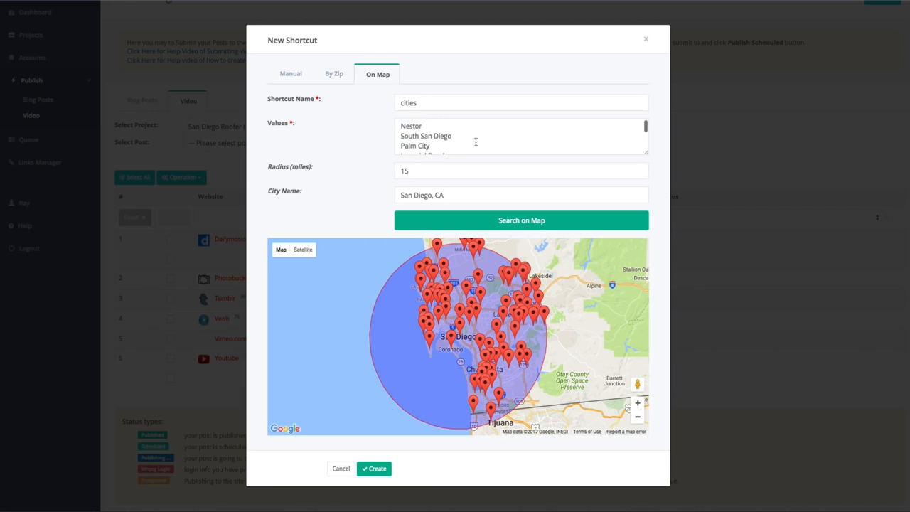
scroll(475, 141, down, 3)
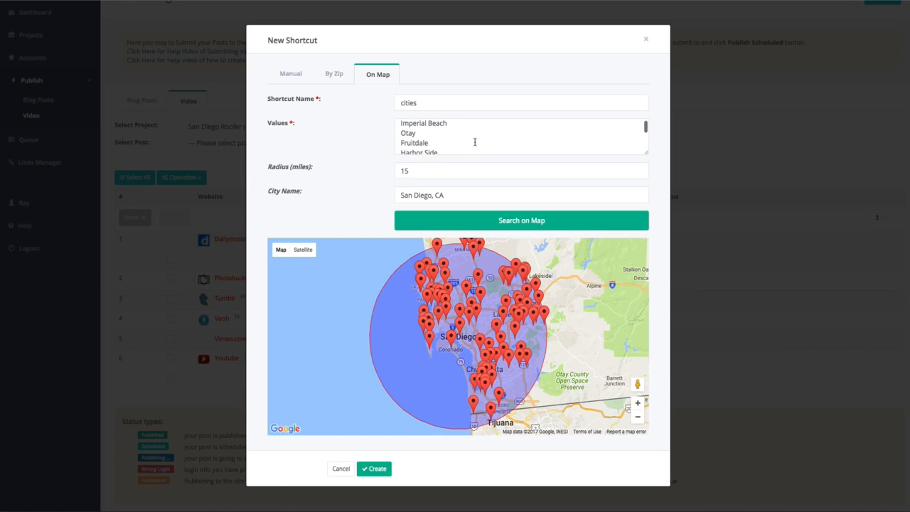
scroll(459, 142, down, 5)
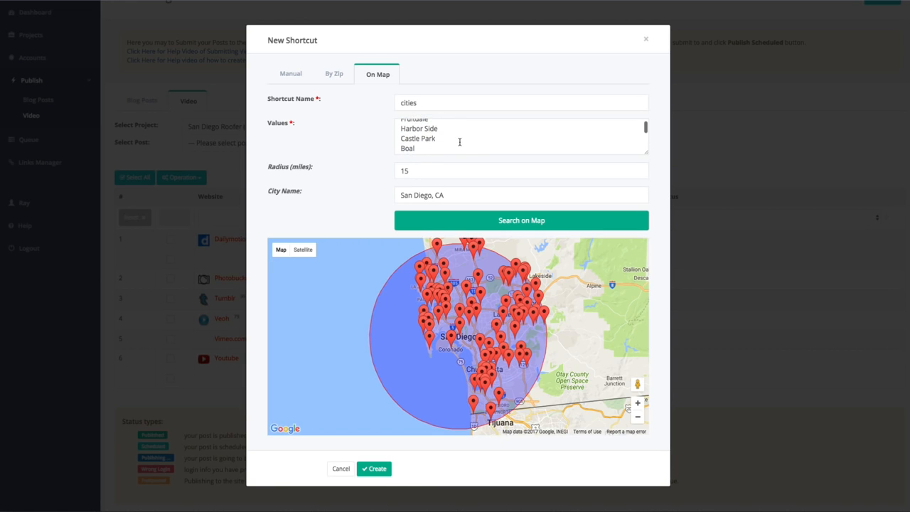
scroll(459, 142, down, 6)
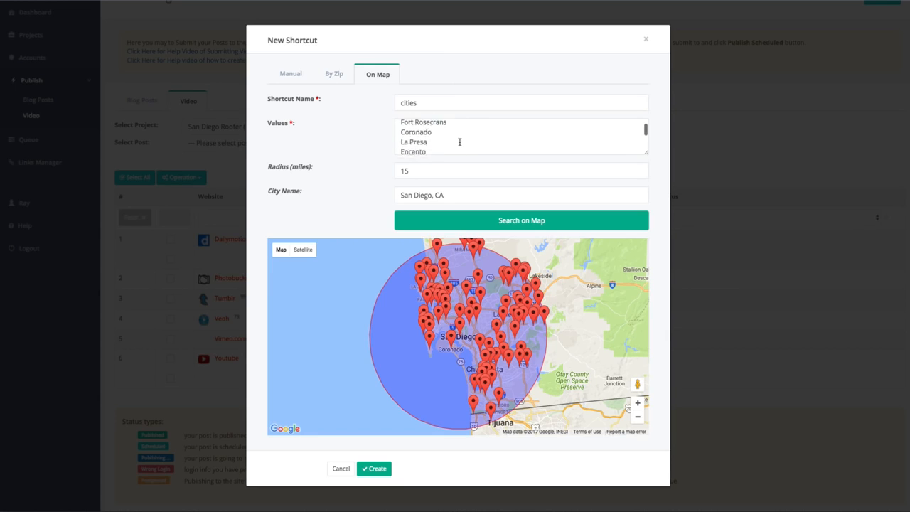
scroll(459, 142, down, 10)
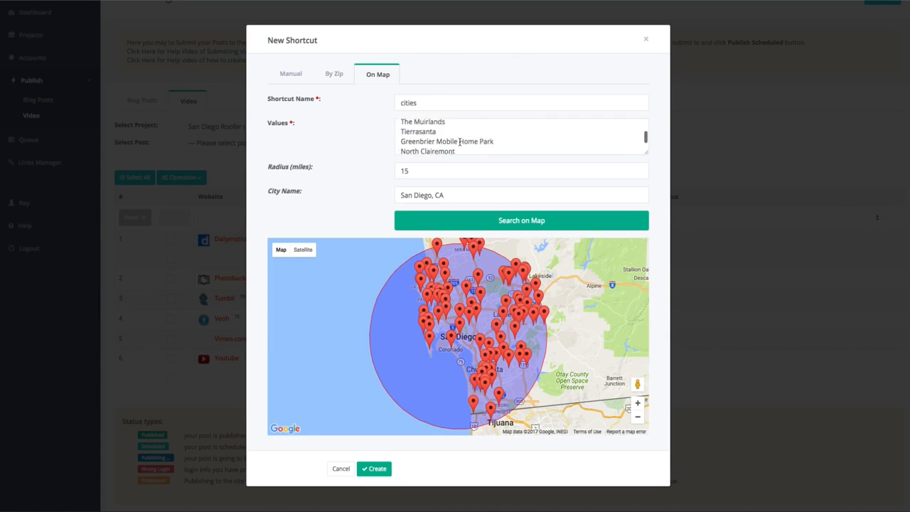
scroll(459, 142, down, 9)
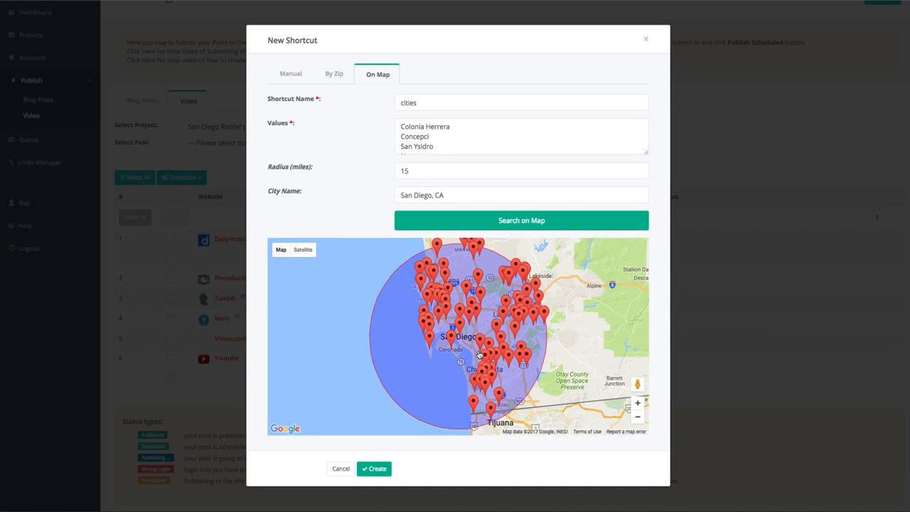
Create the "cities" shortcut with the list of places found on the map
double_click(426, 136)
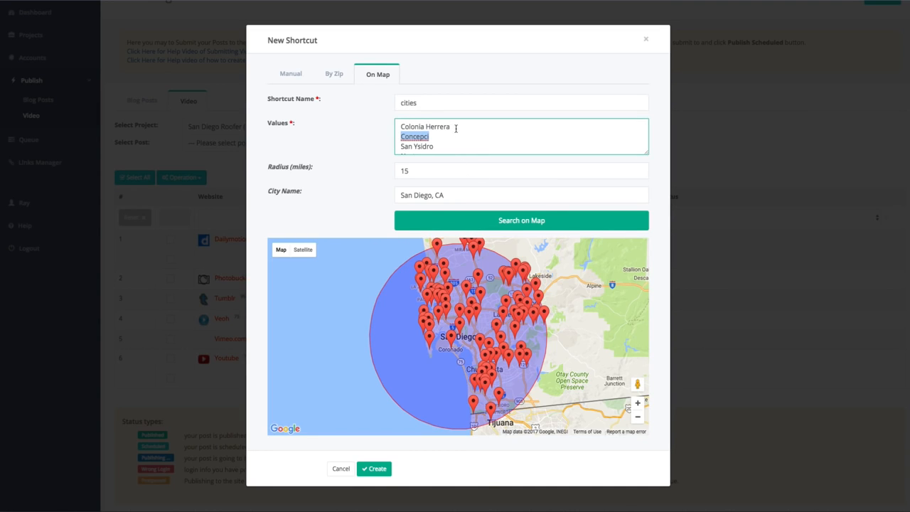
drag(456, 129, 380, 126)
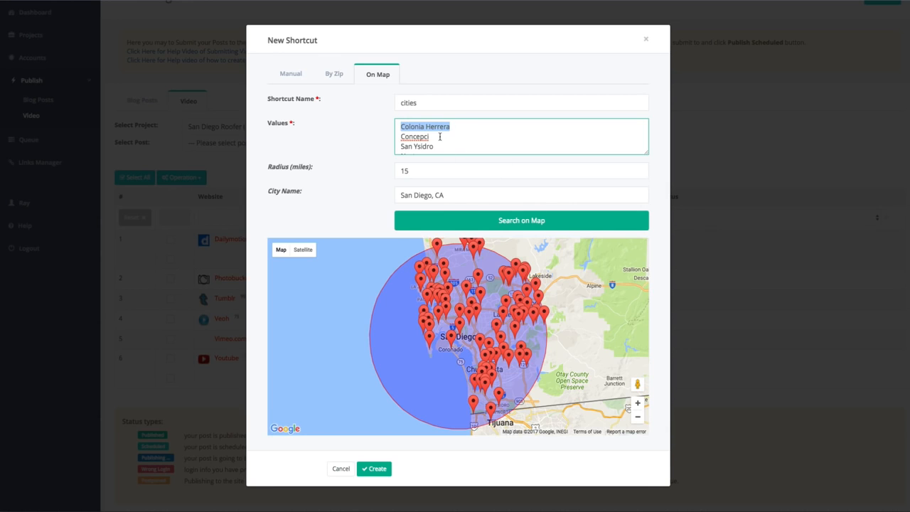
click(384, 471)
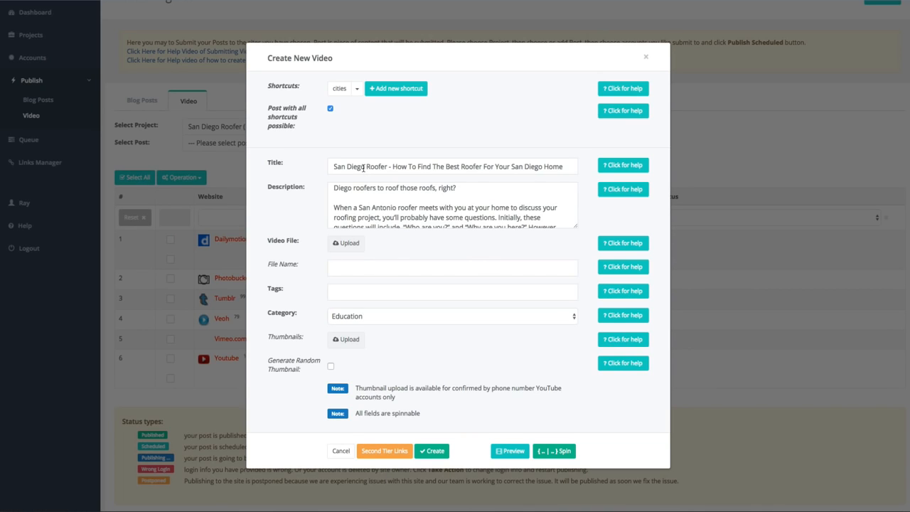
Replace "San Diego" at the start of the video title with the [[cities]] shortcut
drag(364, 166, 301, 165)
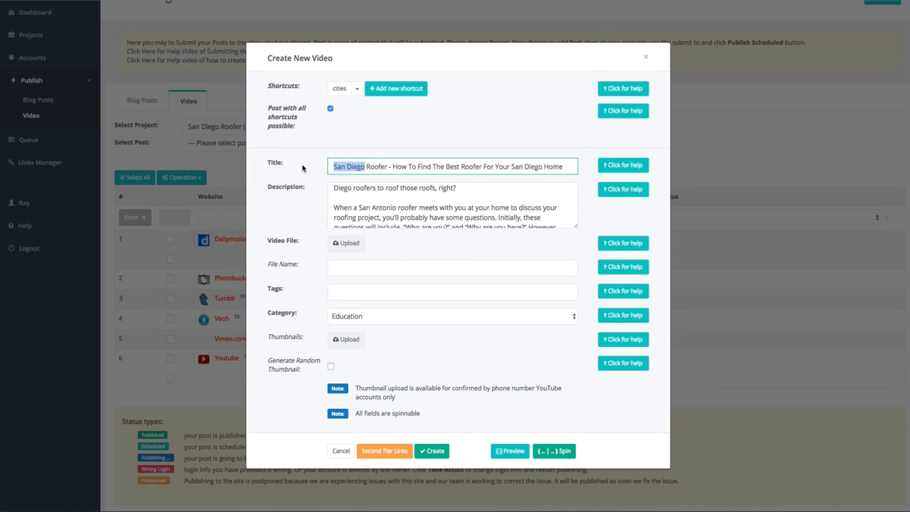
click(340, 88)
drag(354, 167, 388, 166)
click(367, 167)
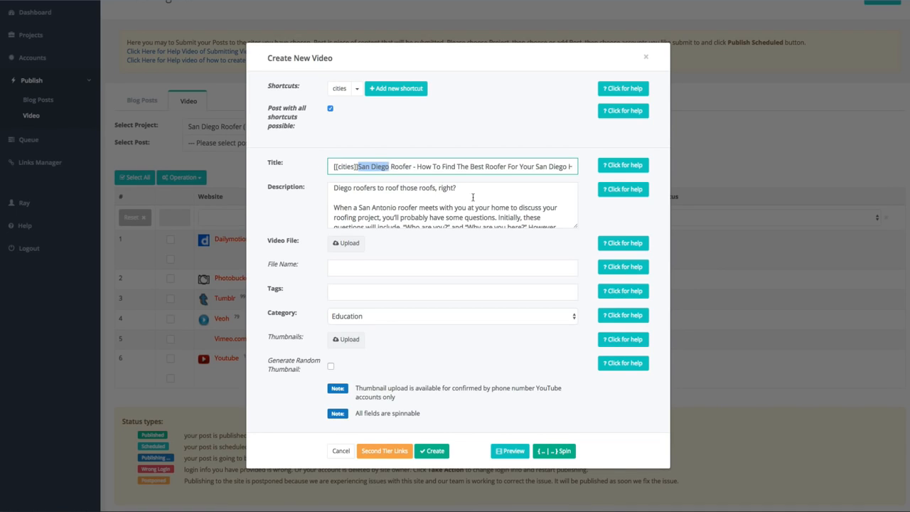
key(BackSpace)
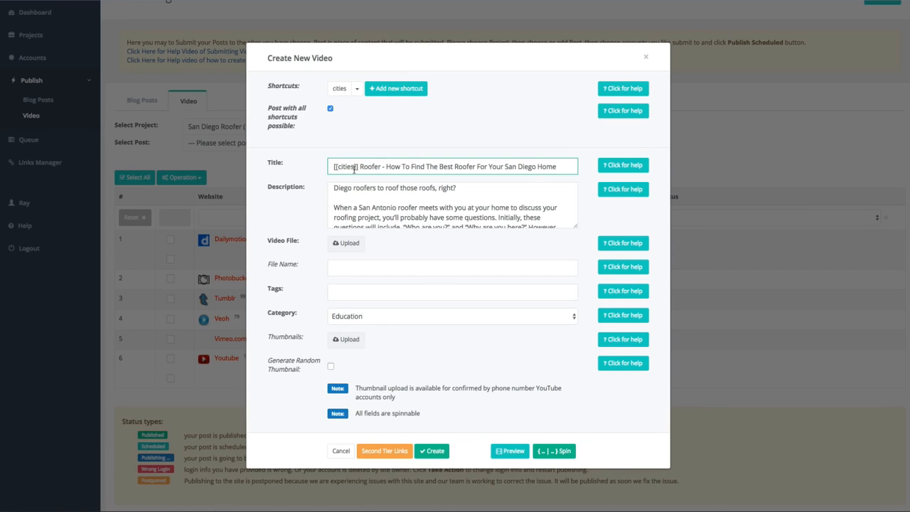
Replace "San Diego" at the very beginning of the description with the [[cities]] shortcut
scroll(364, 202, up, 2)
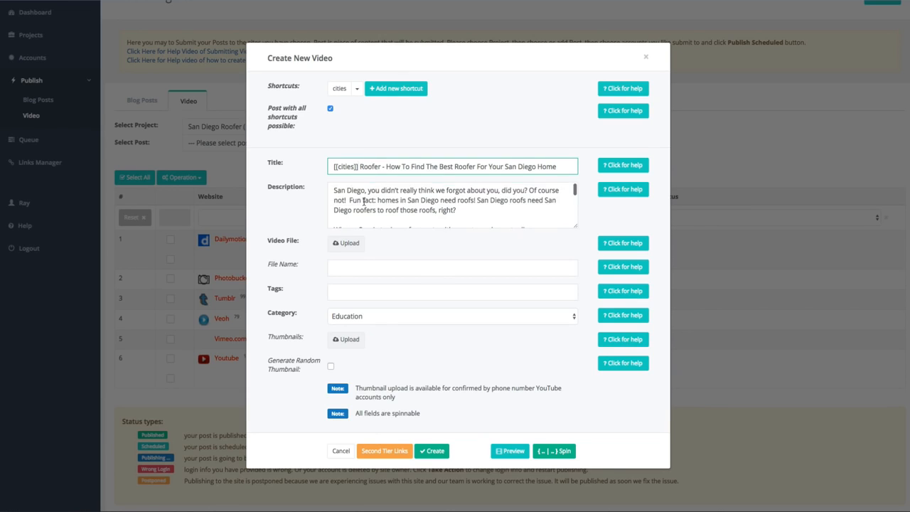
drag(364, 191, 331, 191)
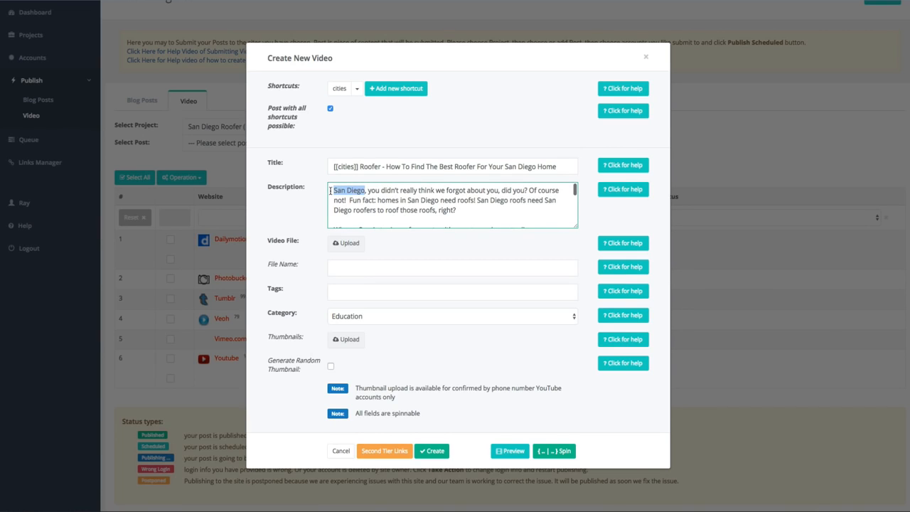
key(BackSpace)
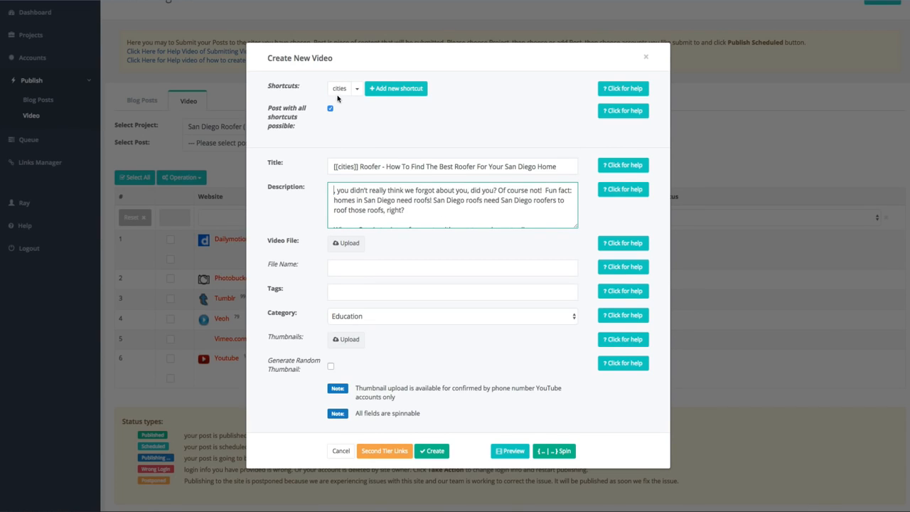
click(340, 90)
scroll(423, 226, up, 10)
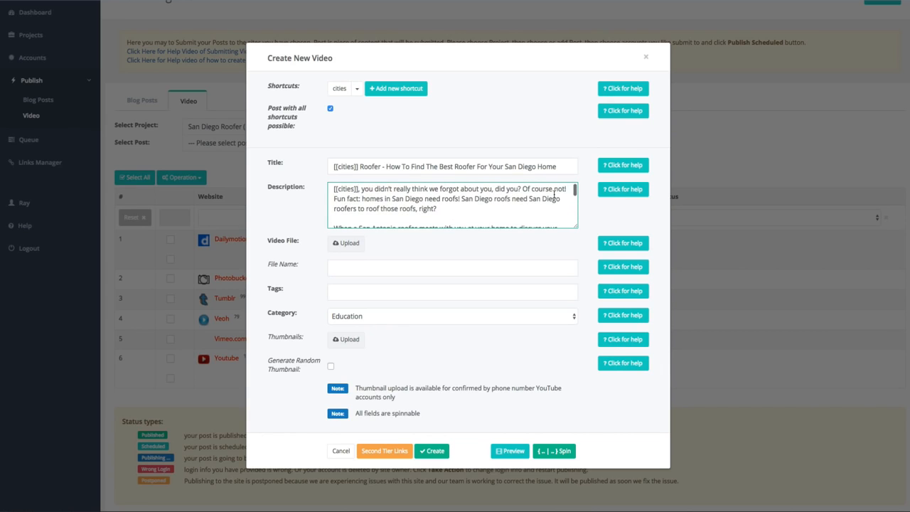
Replace "San Diego" before "roofers" in the description's first paragraph with the [[cities]] shortcut
drag(528, 200, 561, 200)
key(BackSpace)
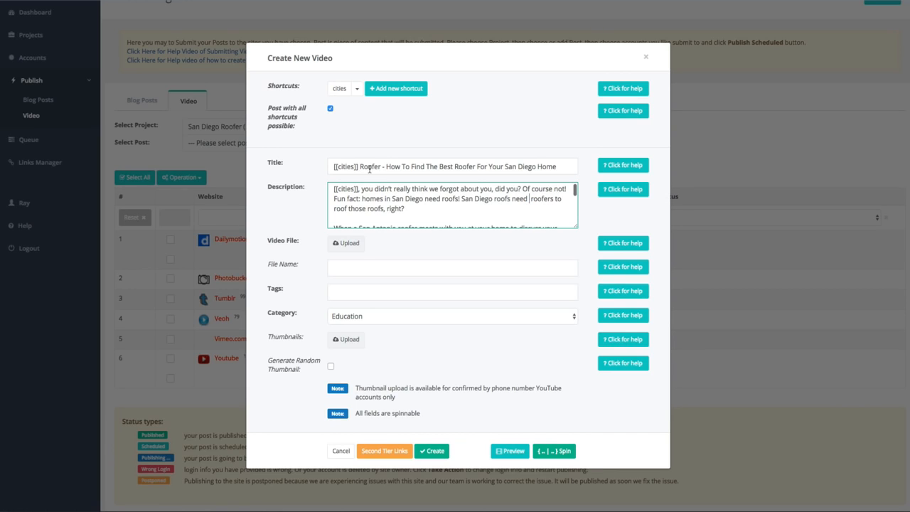
click(340, 91)
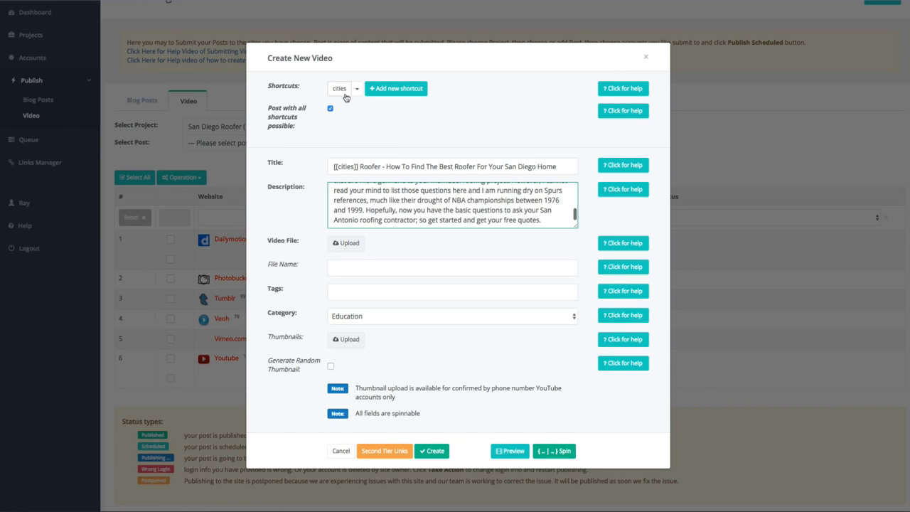
scroll(500, 213, up, 10)
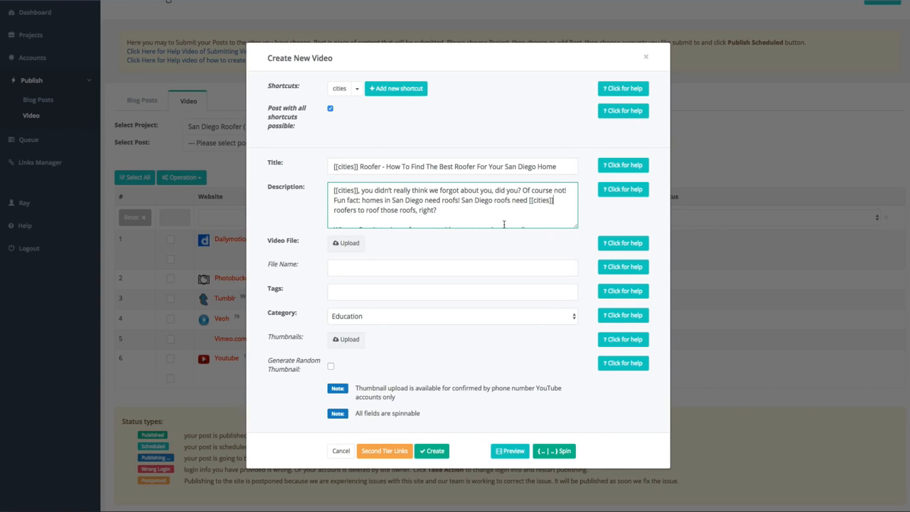
Replace "San Diego" before "Home" in the video title with the [[cities]] shortcut
text(,)
drag(503, 166, 535, 167)
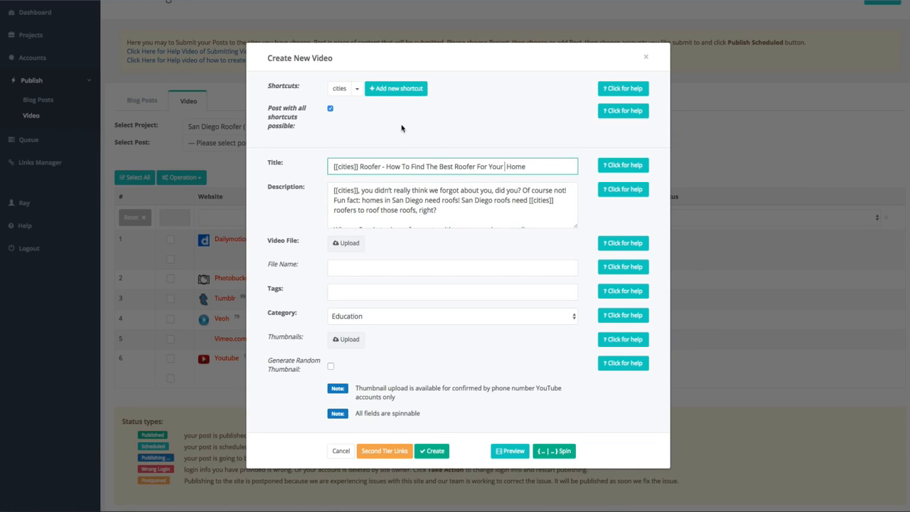
click(344, 91)
Set the video's file name to "[[cities]]-roofer.mp4" using the cities shortcut
click(398, 267)
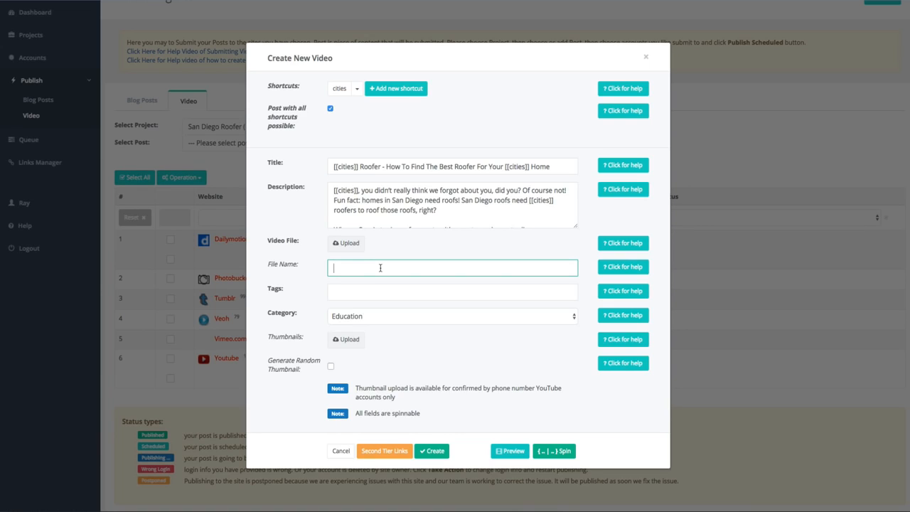
click(339, 89)
text(-roofer.mp4)
Enter the tags "[[cities]] roofer, roofer [[cities]], roofing [[cities]], cities [[cities]]" using the cities shortcut
click(368, 292)
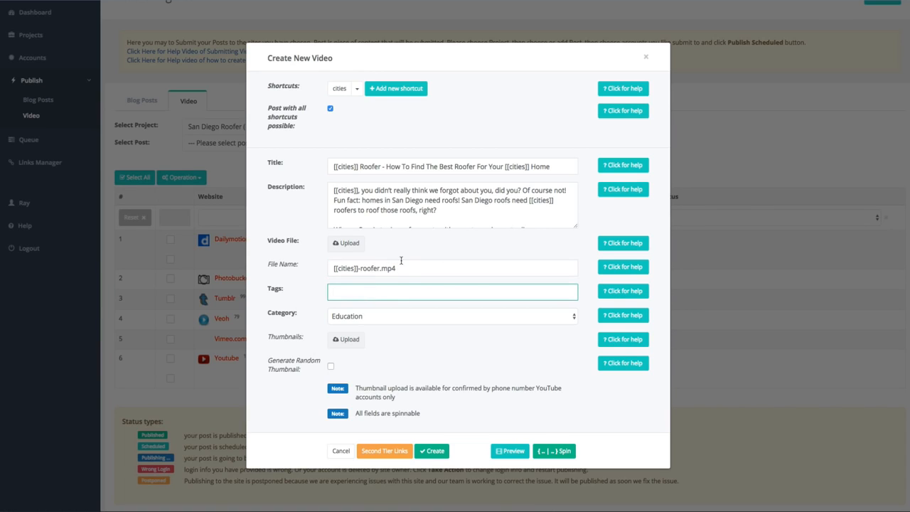
click(339, 89)
text(roofer, roofer)
click(339, 88)
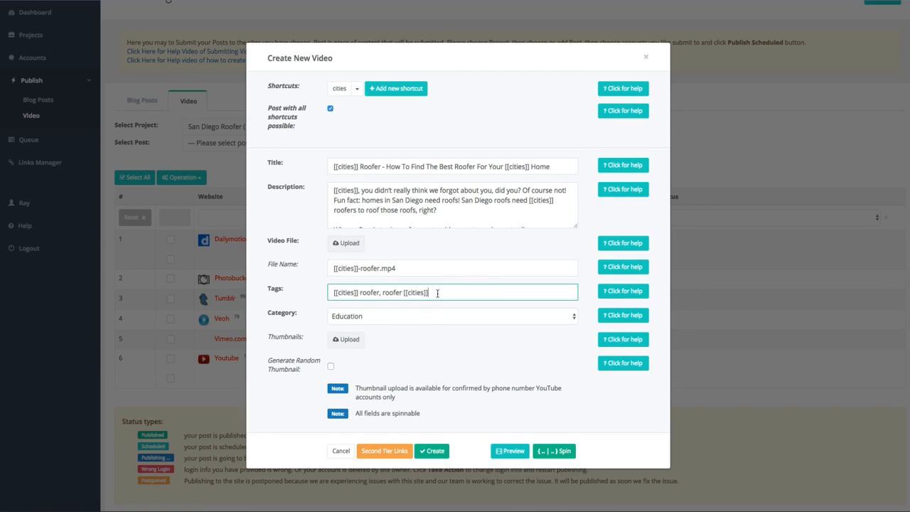
text(, roofing)
click(339, 89)
text(, cir)
text(ies)
click(339, 88)
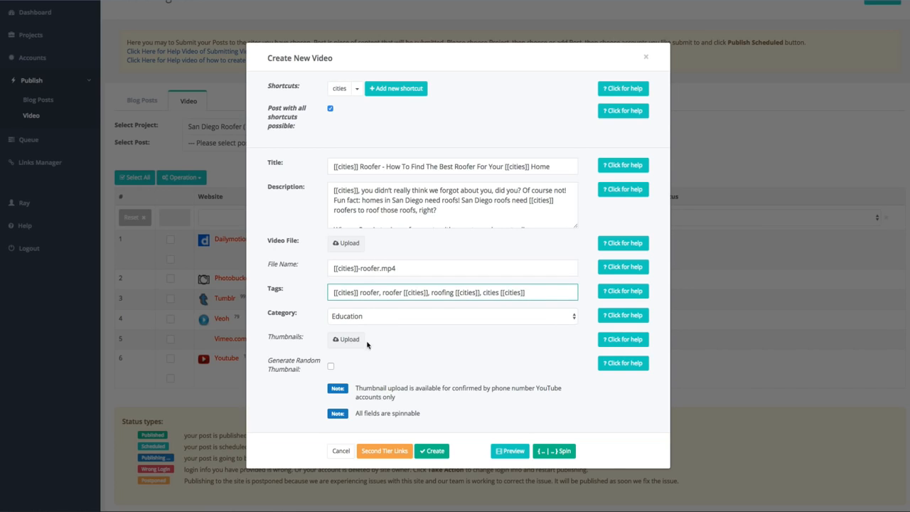
Upload Roofer.mp4 from the recent Roofer folder as the video file
click(348, 243)
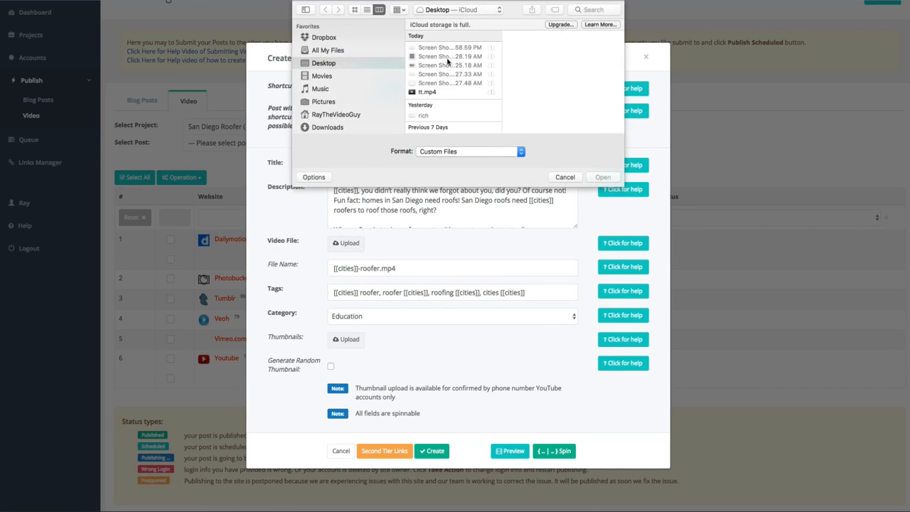
click(461, 13)
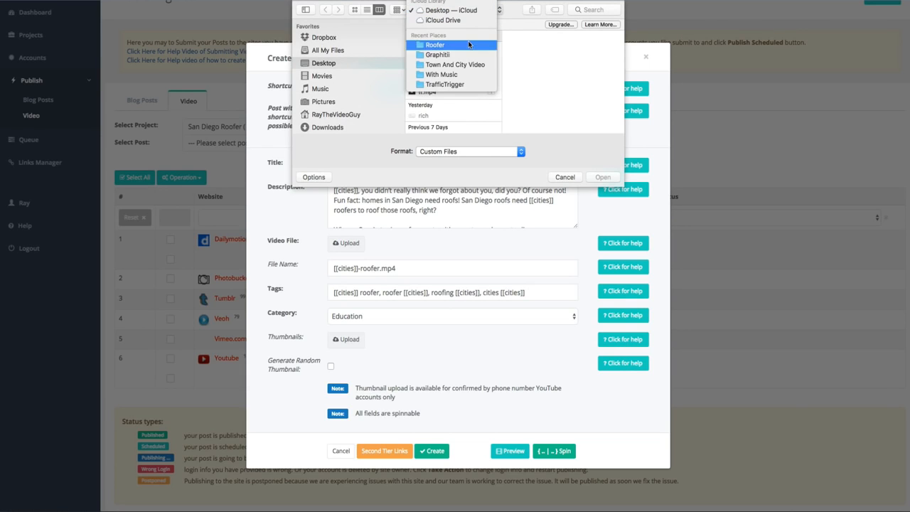
click(468, 45)
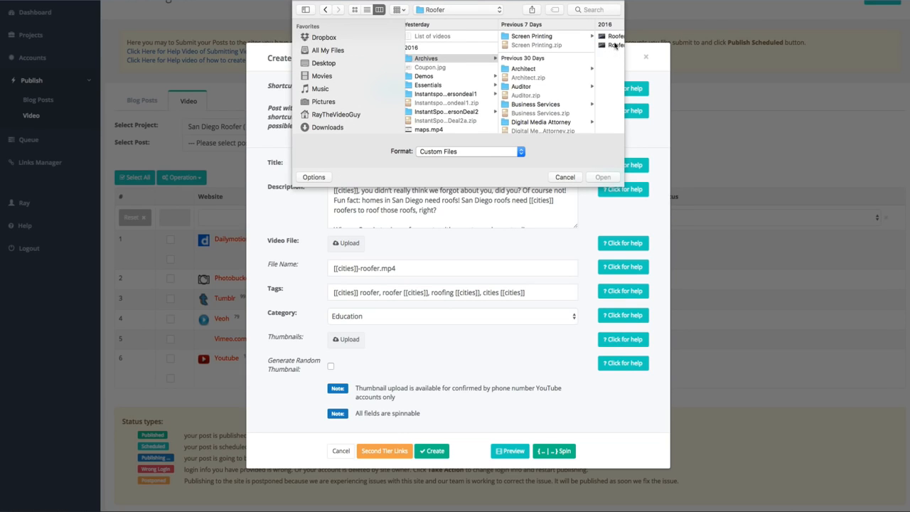
click(616, 45)
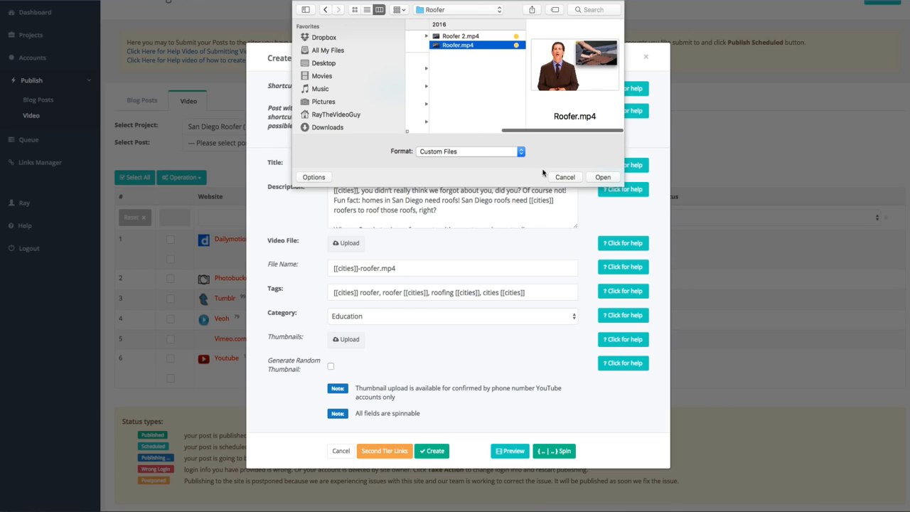
click(601, 177)
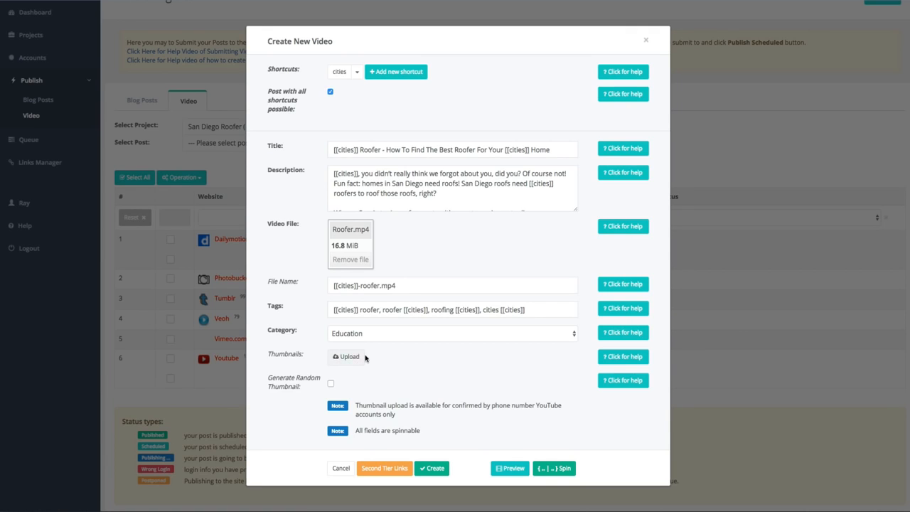
Enable random thumbnail generation and create the video post
click(331, 383)
click(420, 189)
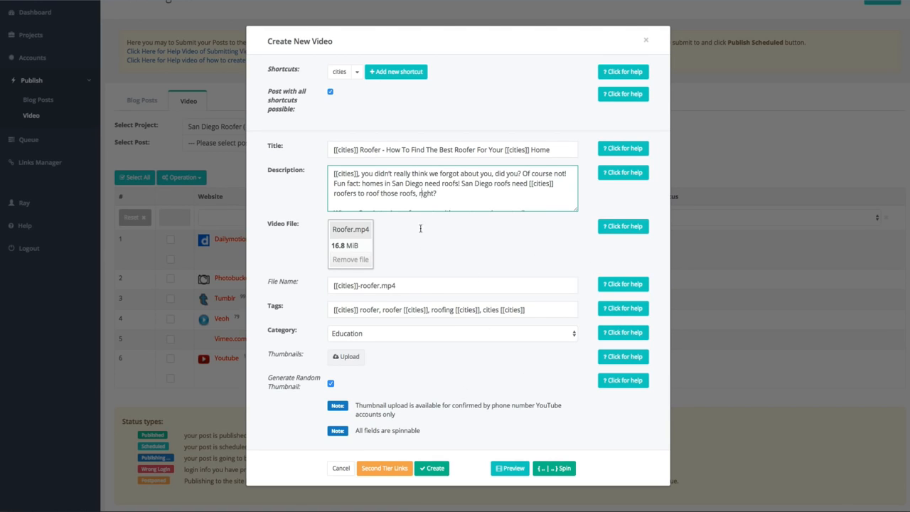
scroll(505, 194, down, 1)
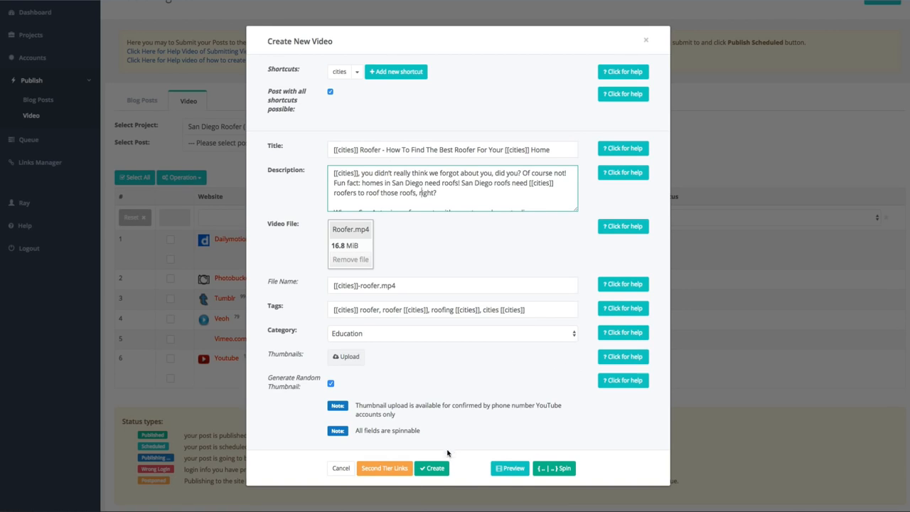
click(435, 469)
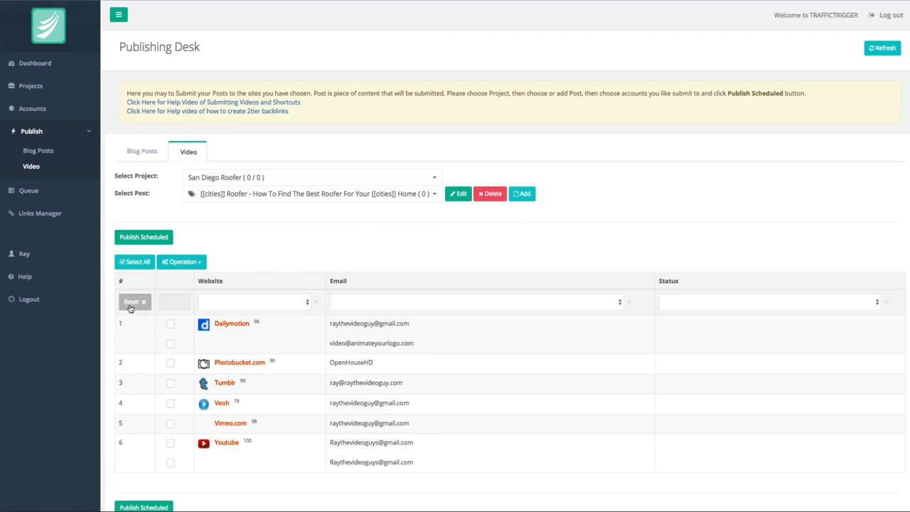
Select every listed Dailymotion, Photobucket, Tumblr, Veoh, Vimeo and Youtube account for the video post
scroll(222, 376, down, 2)
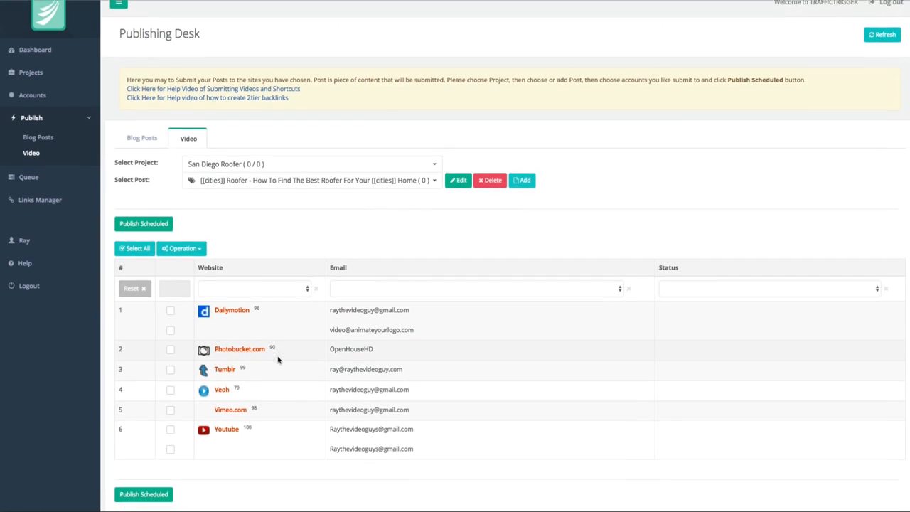
click(170, 241)
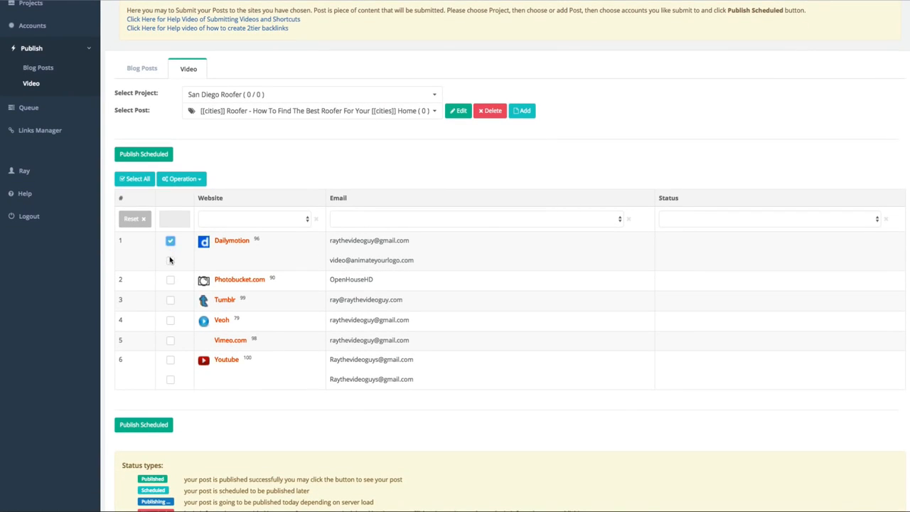
click(171, 261)
click(171, 280)
click(170, 300)
click(170, 322)
click(170, 340)
click(171, 359)
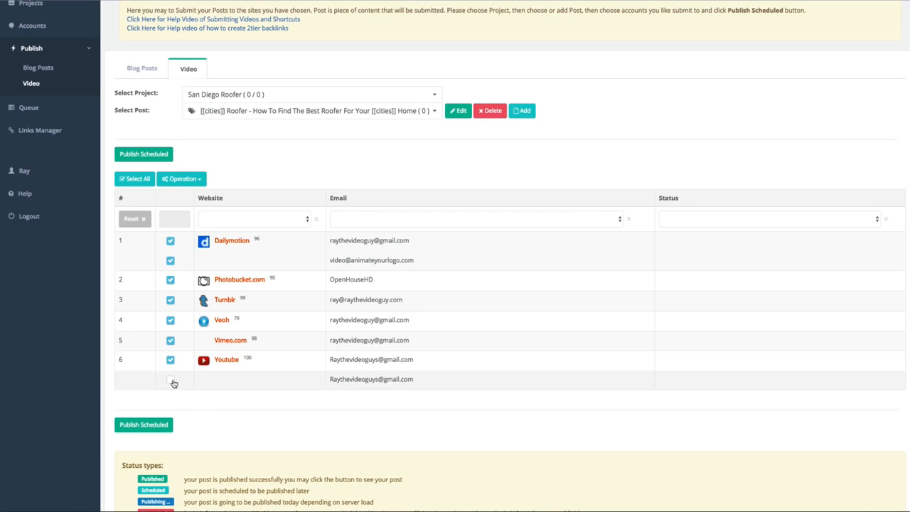
click(171, 380)
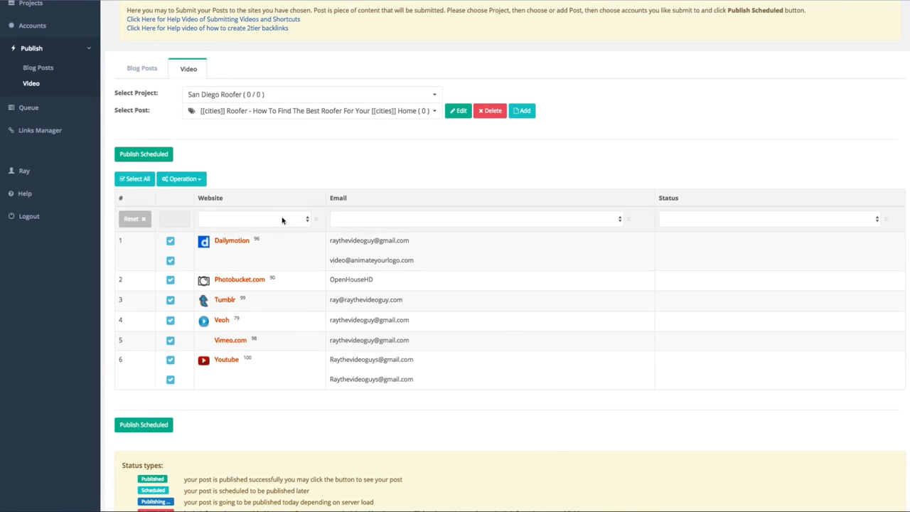
Start scheduled publishing for the selected accounts and set its start to 03/15/2017 7:00 PM
scroll(274, 213, up, 1)
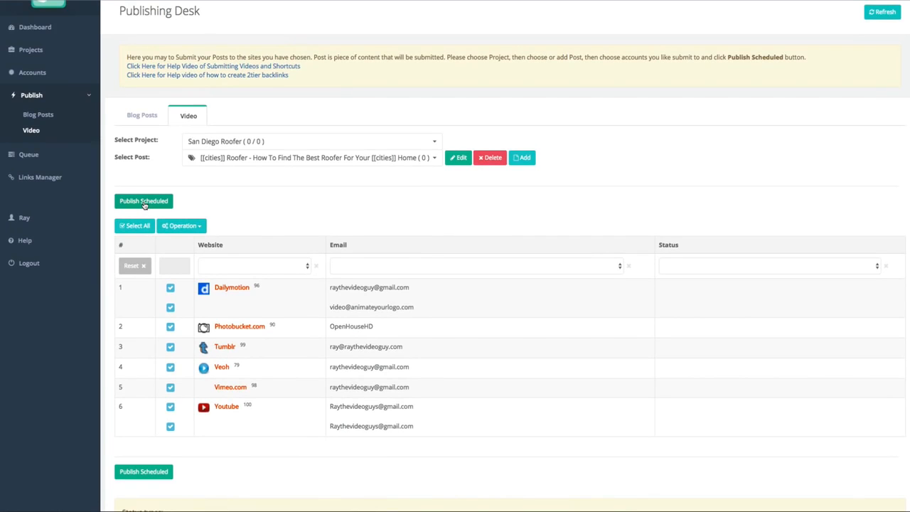
click(143, 201)
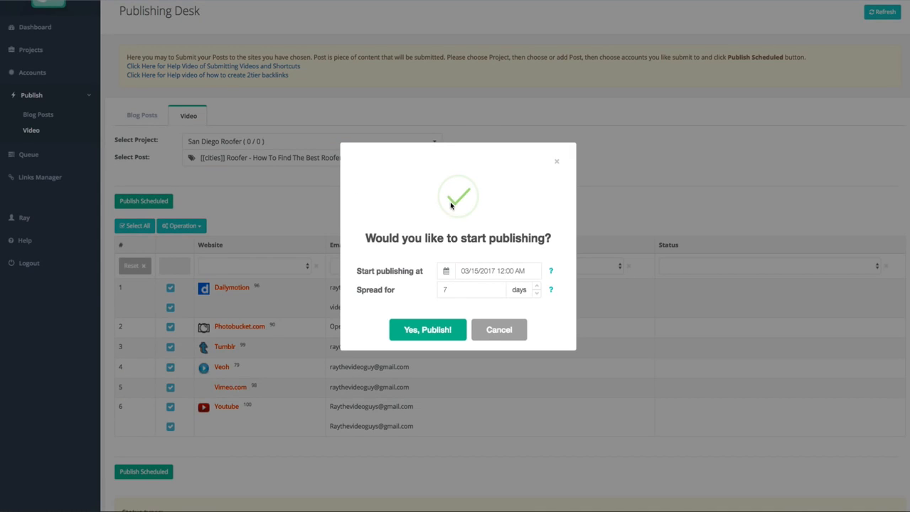
click(503, 271)
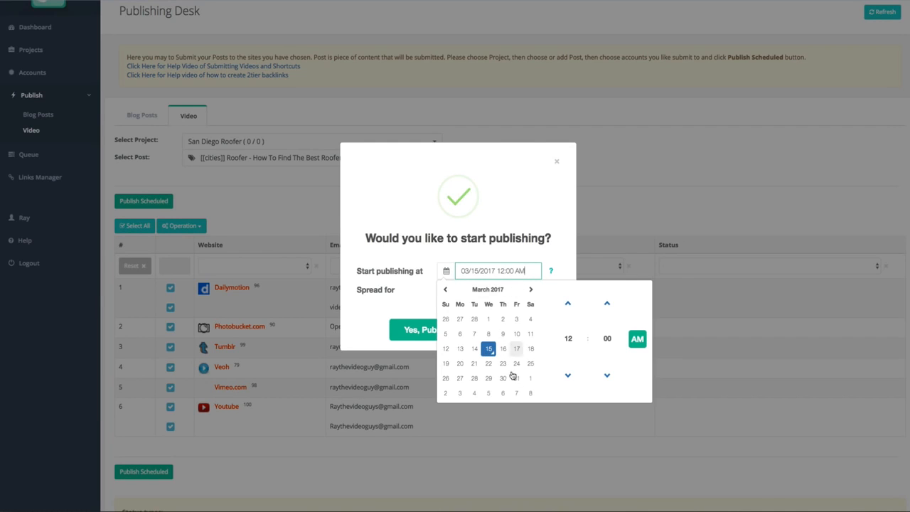
click(567, 376)
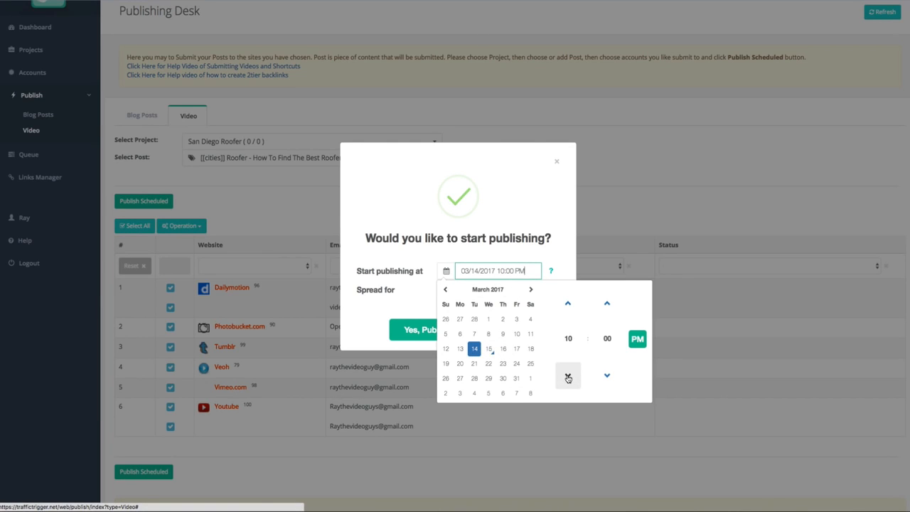
click(567, 306)
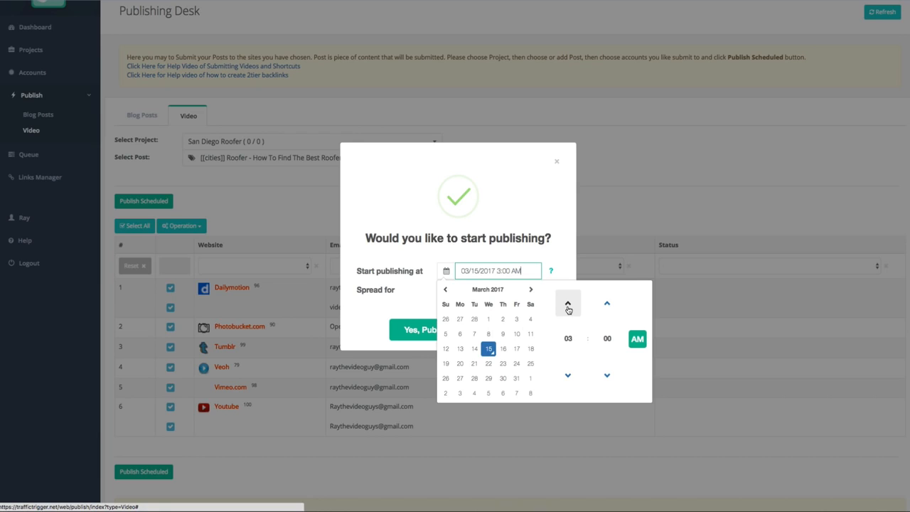
click(637, 339)
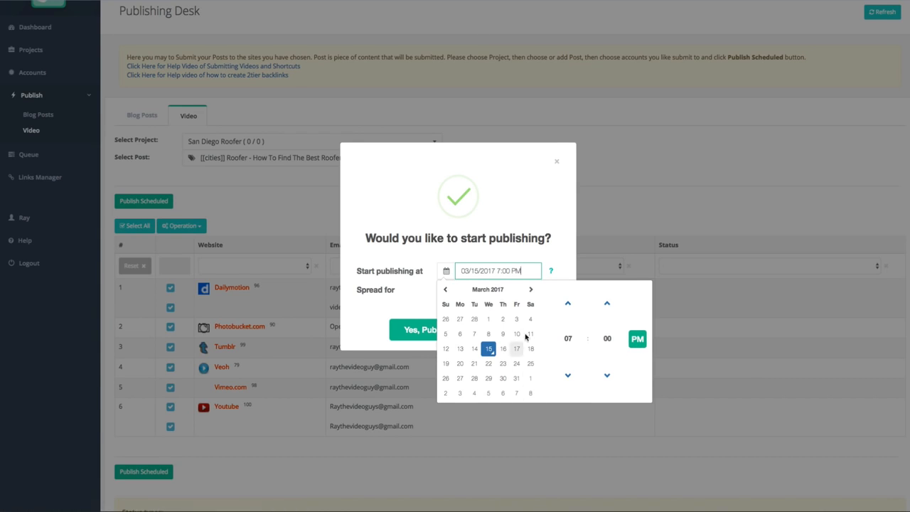
click(519, 250)
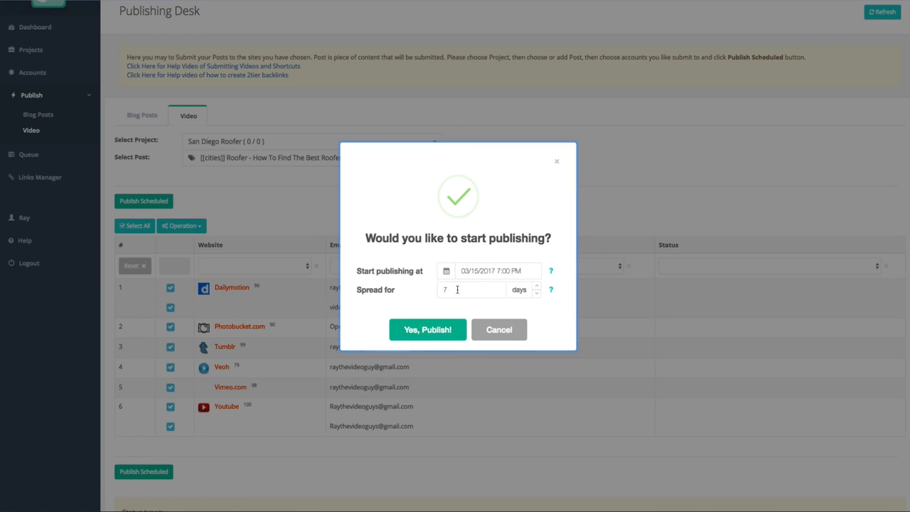
Spread the publishing over 15 days and start it, agreeing to skip the keywords beyond the recommended videos per channel
drag(455, 290, 415, 288)
text(16)
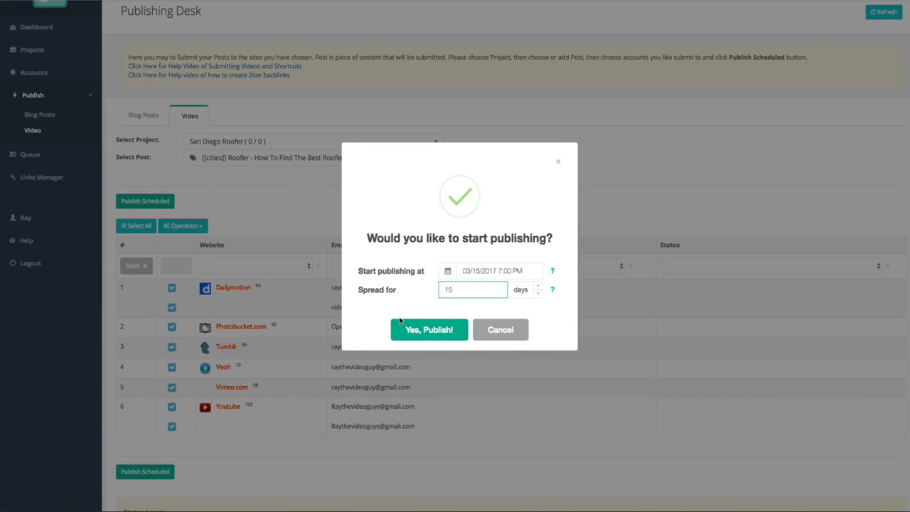
click(427, 330)
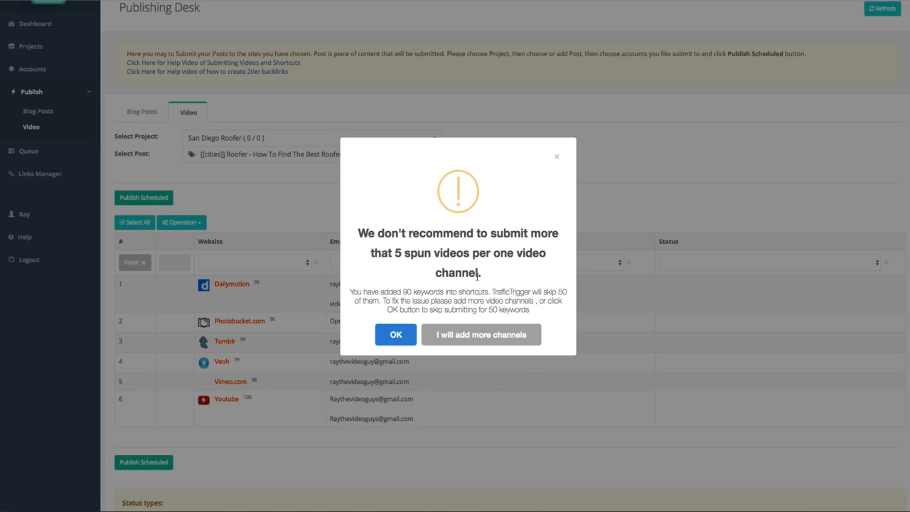
click(396, 335)
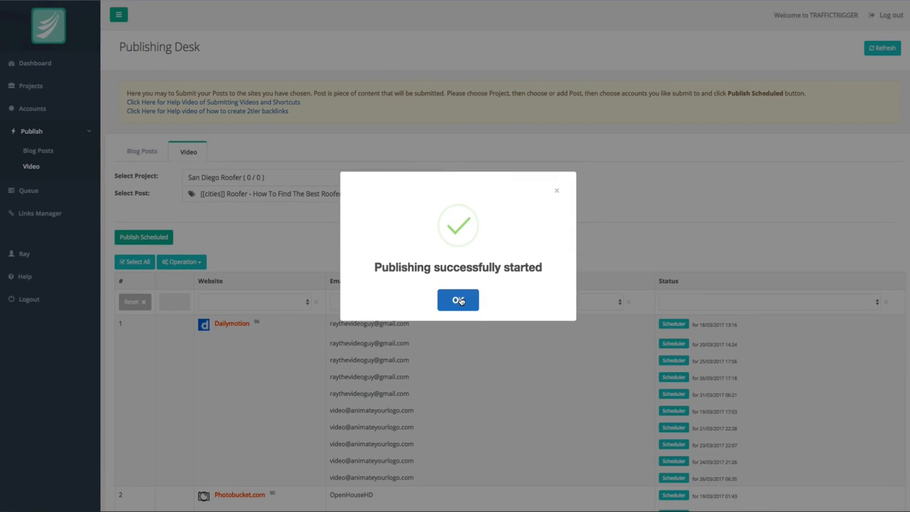
click(461, 300)
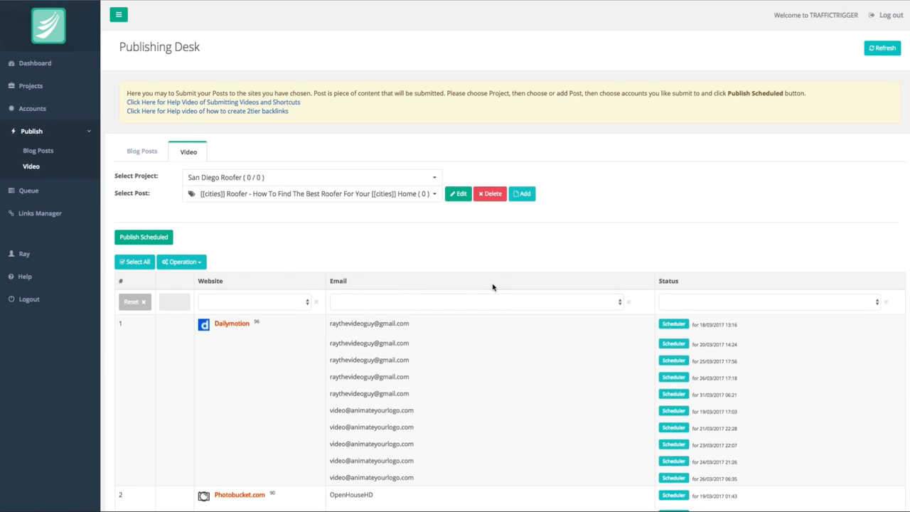
Review the scheduled dates and statuses of the video submissions for every website and account
scroll(492, 287, down, 5)
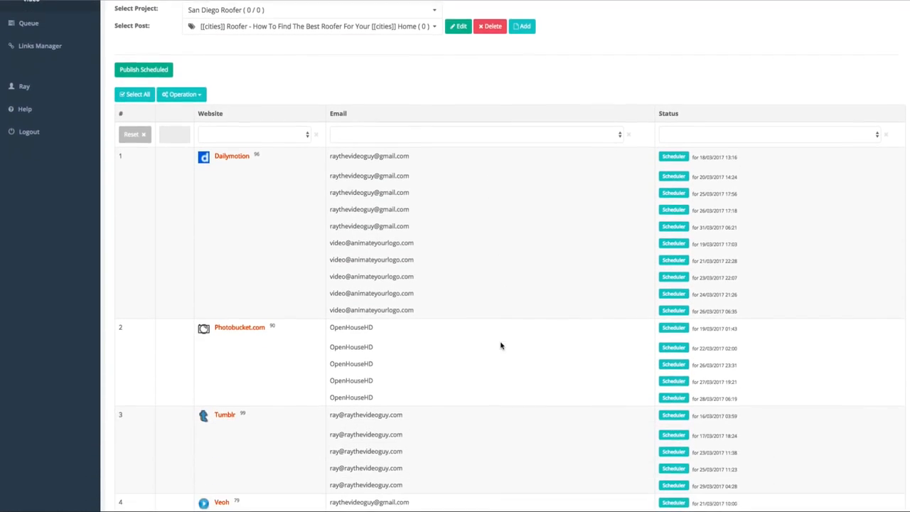
scroll(739, 178, down, 6)
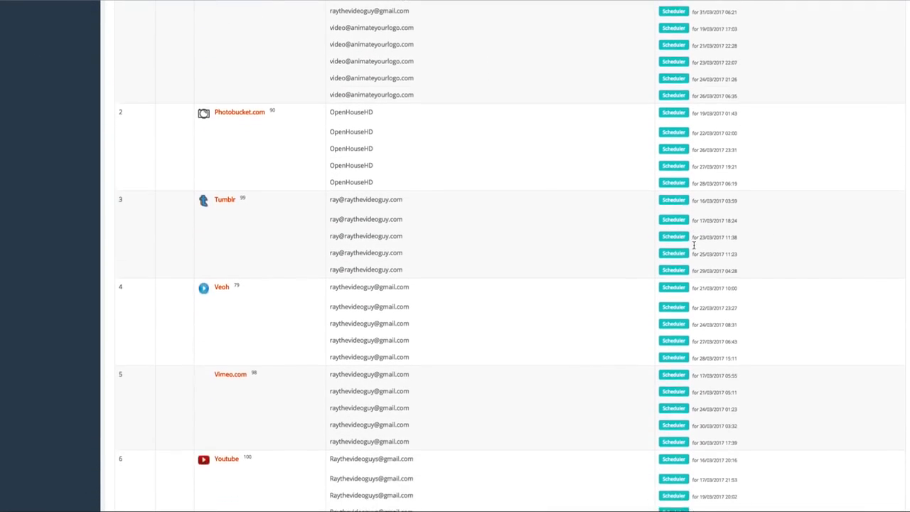
scroll(693, 245, down, 9)
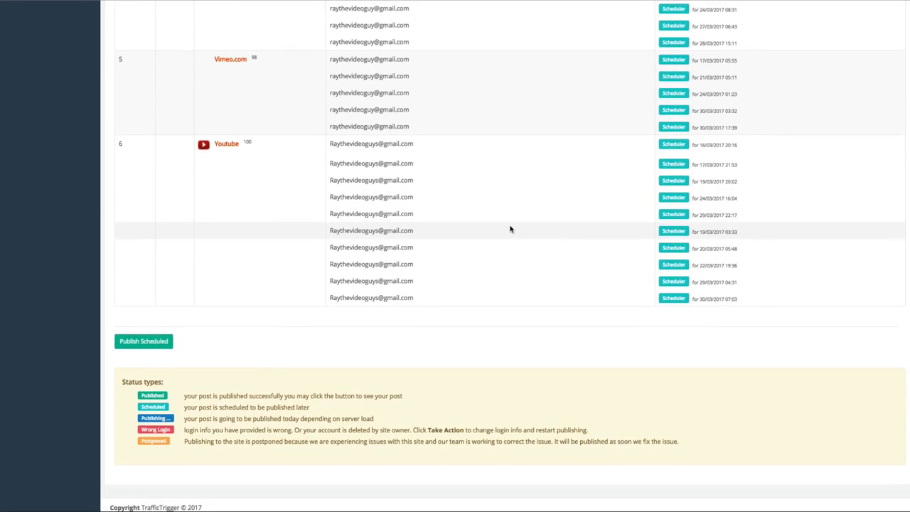
scroll(498, 229, up, 1)
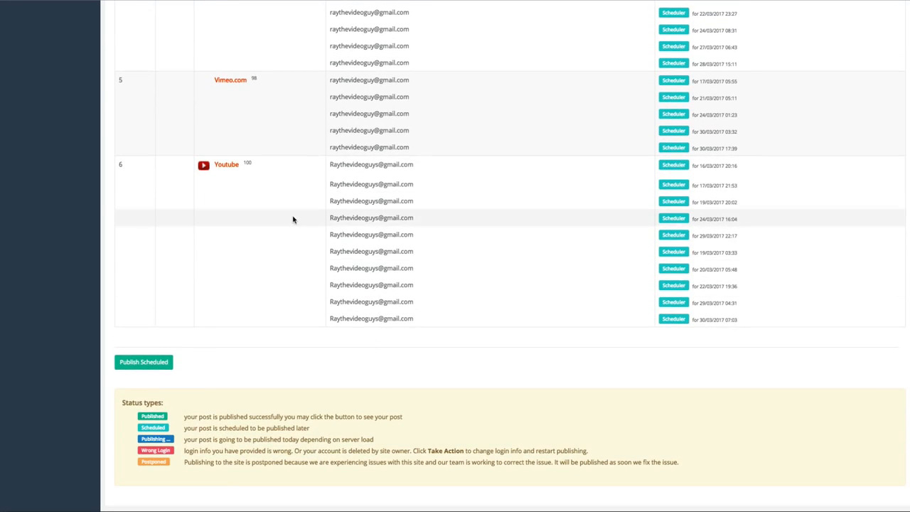
scroll(292, 219, up, 10)
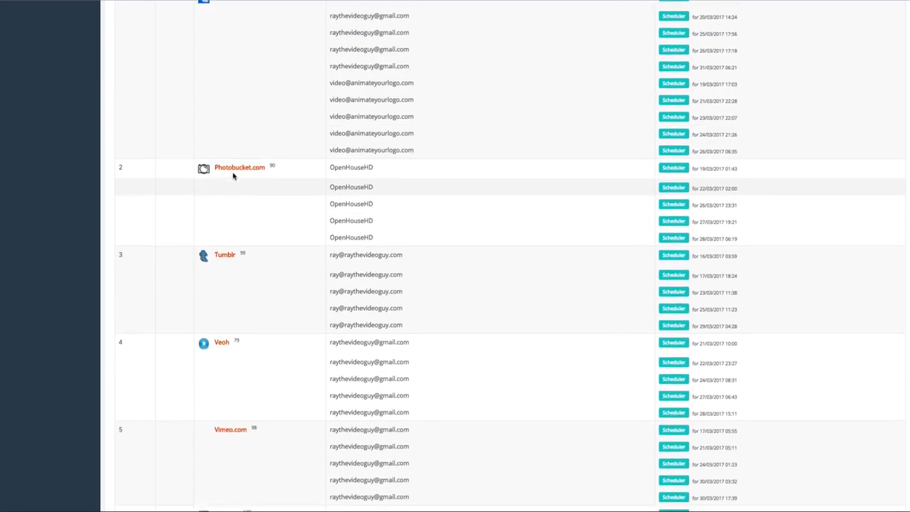
scroll(242, 174, up, 3)
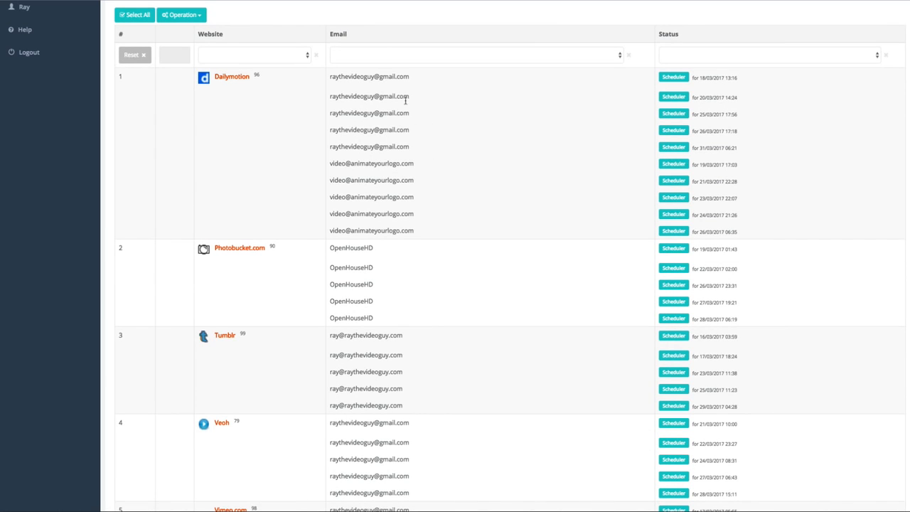
scroll(441, 197, up, 8)
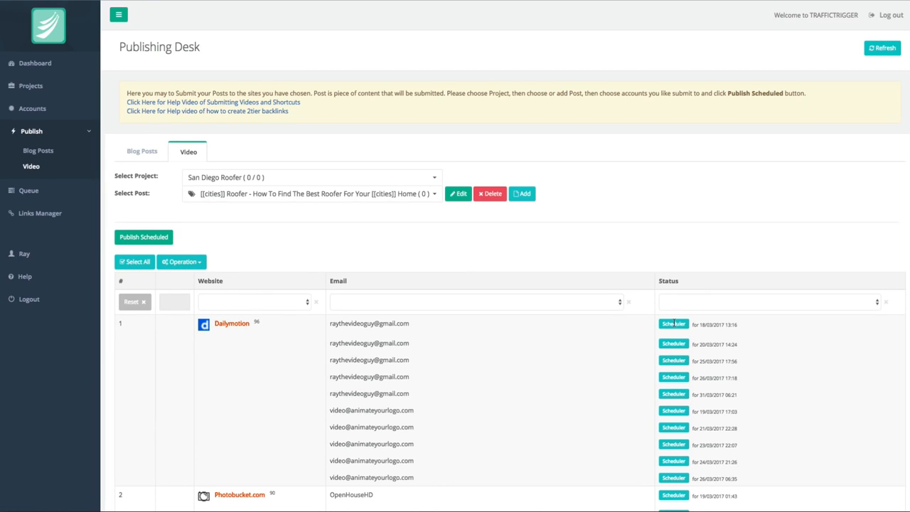
scroll(674, 323, down, 1)
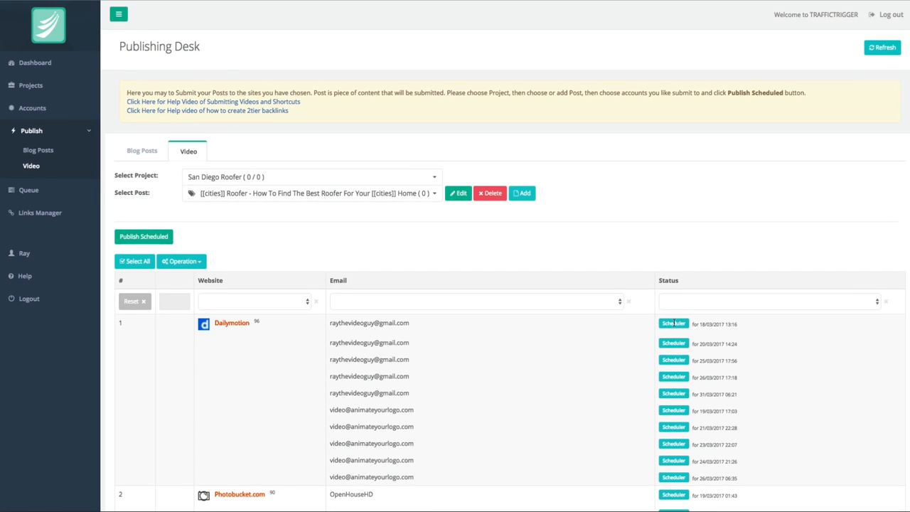